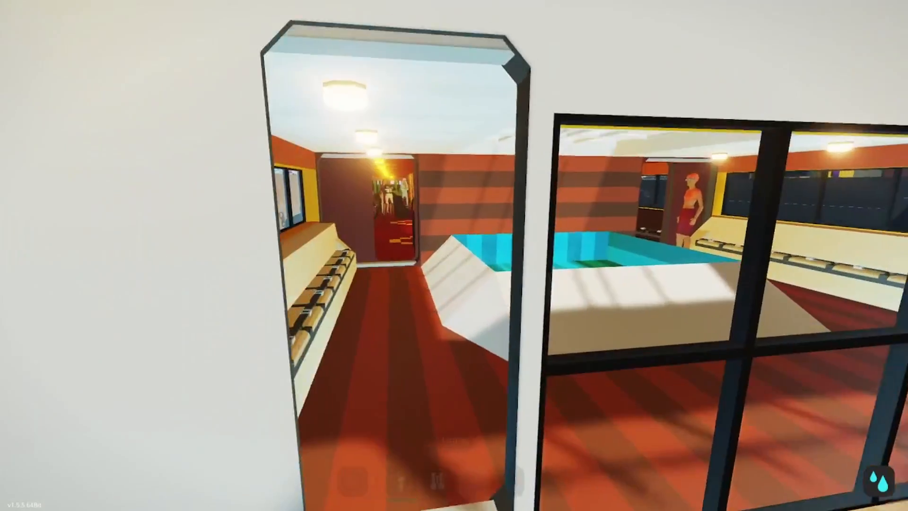
key(w)
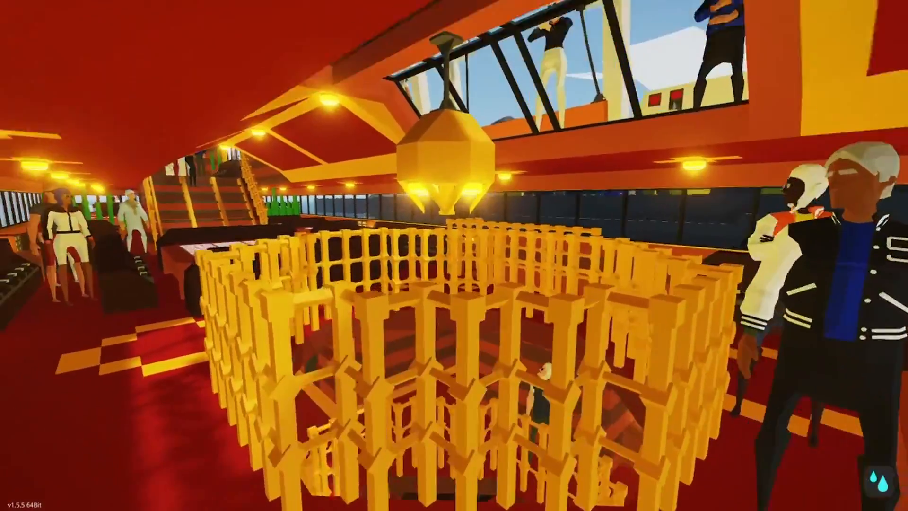
- Walk past the pool room to the atrium railing and look over the balcony passengers and windows
key(w)
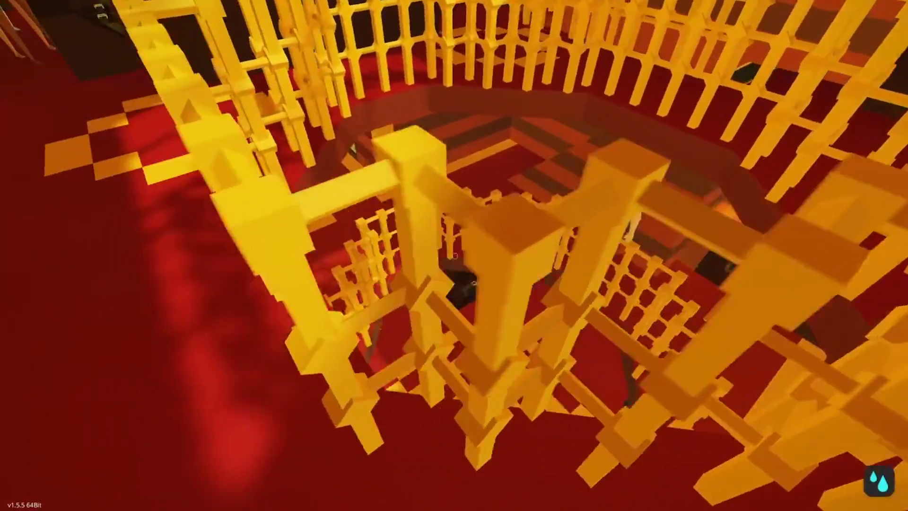
key(w)
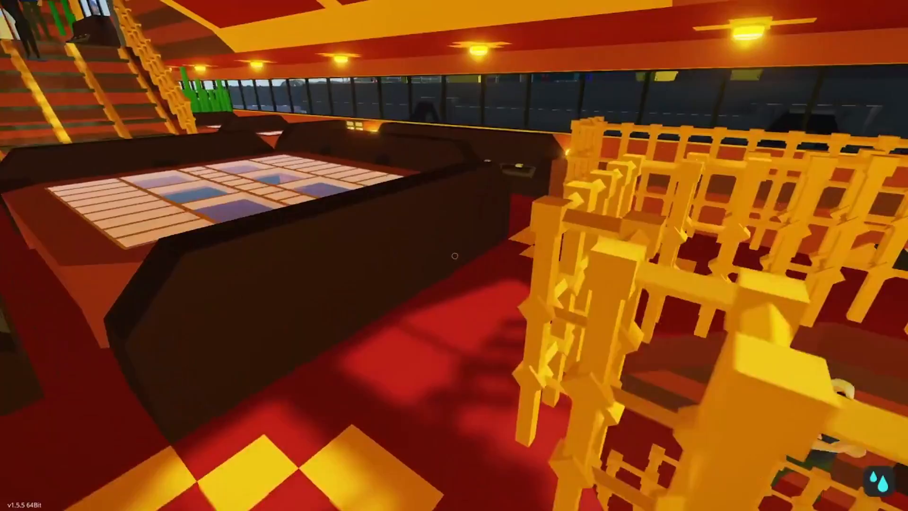
key(w)
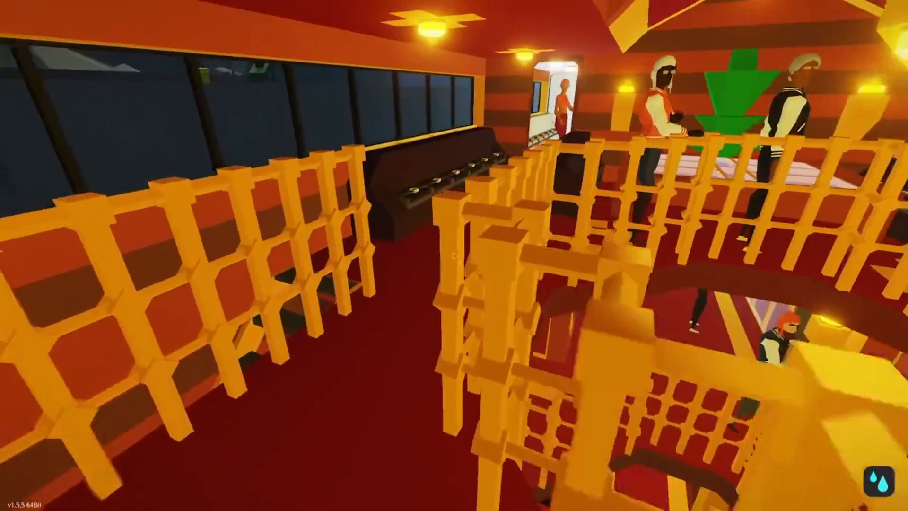
key(w)
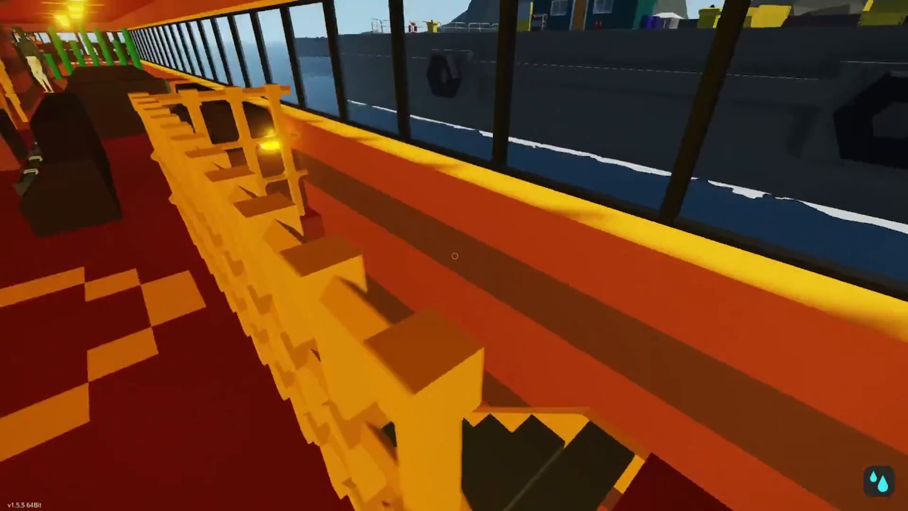
key(w)
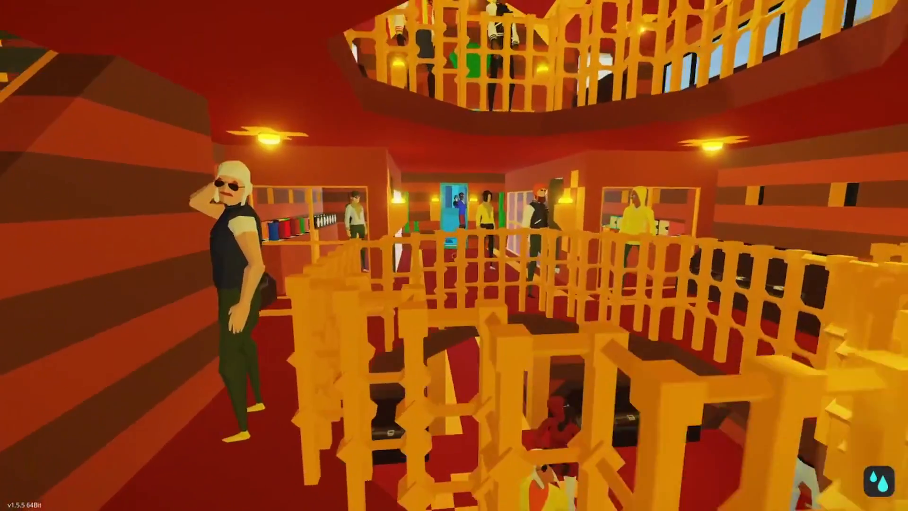
- Visit the bottle shop, step into the blue room, then return down the red hallway to the ledge
key(w)
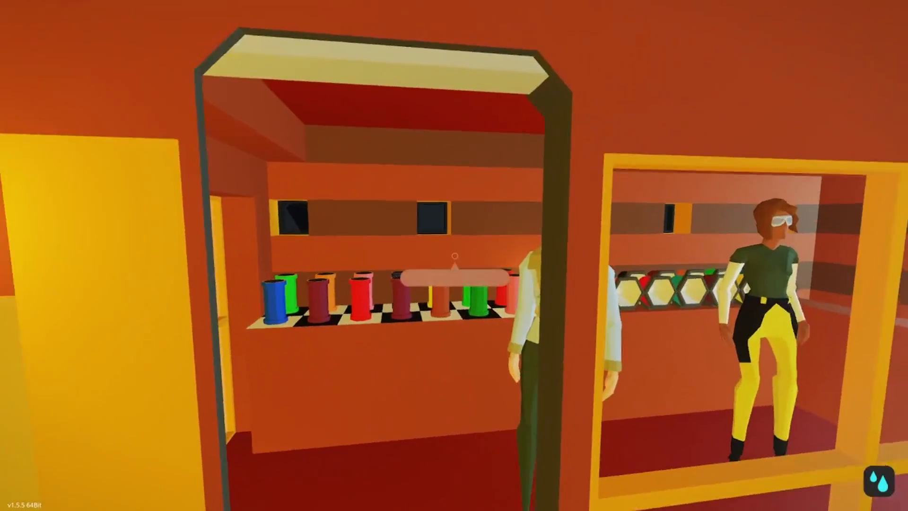
key(w)
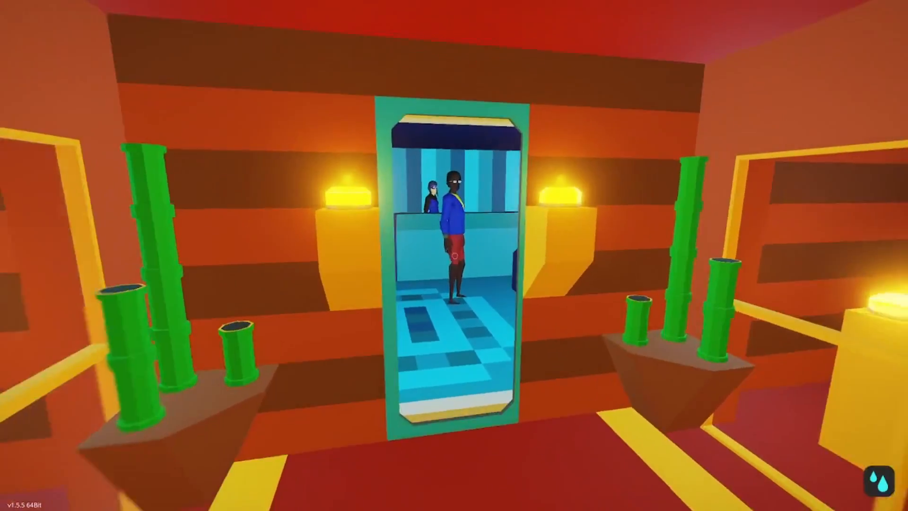
key(w)
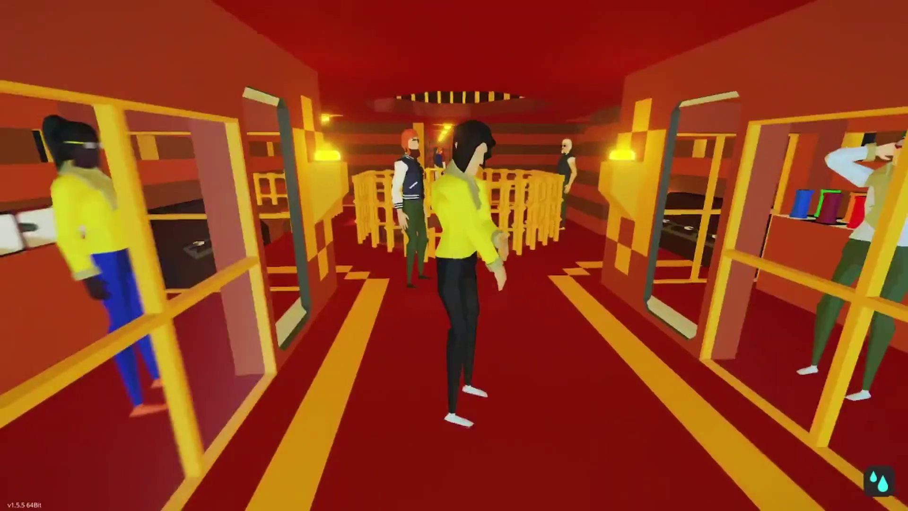
key(w)
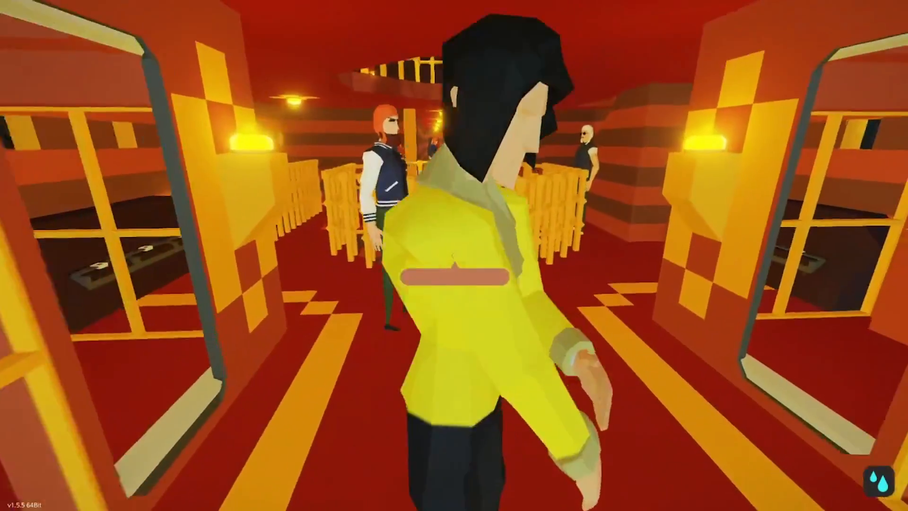
key(w)
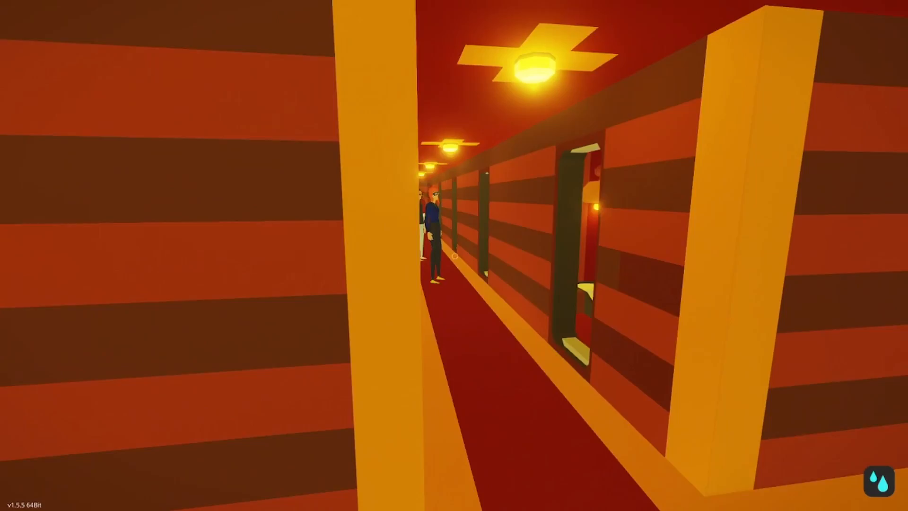
key(w)
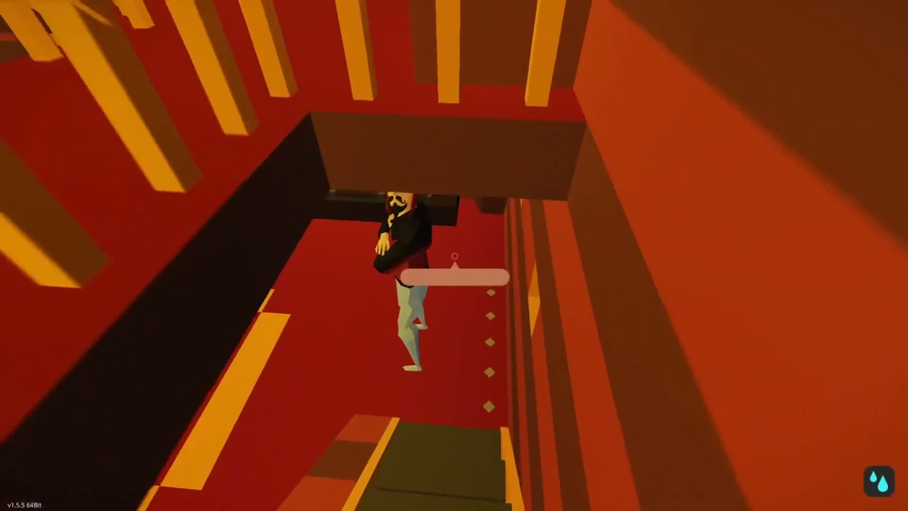
- Drop to the lower floor, cross the lobby and walk the long pillared corridor toward the passengers
key(w)
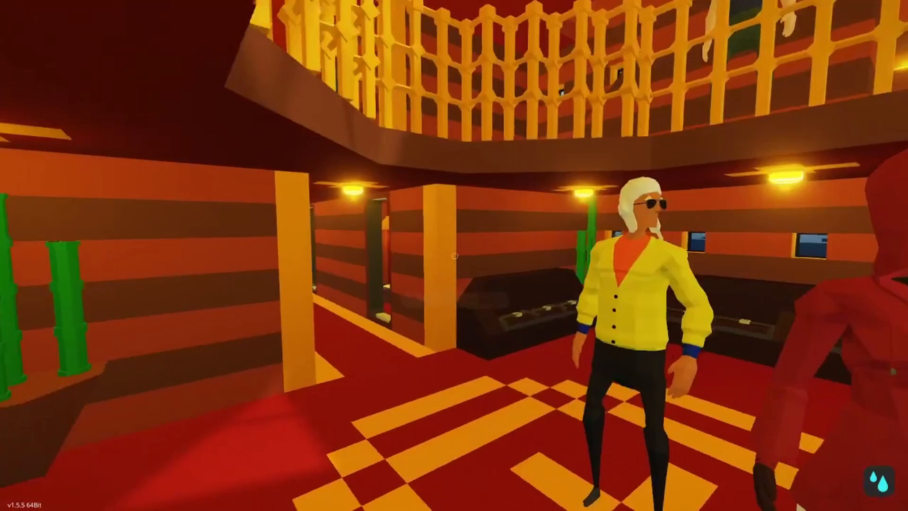
key(w)
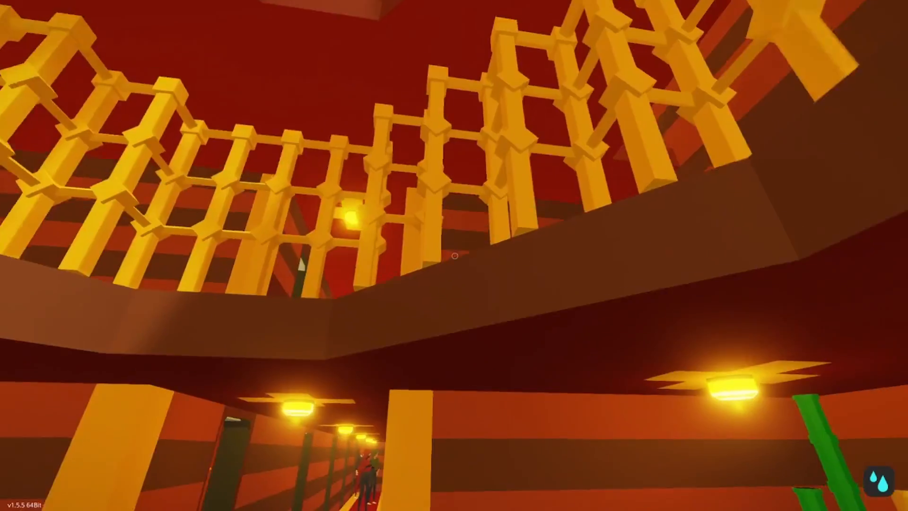
key(w)
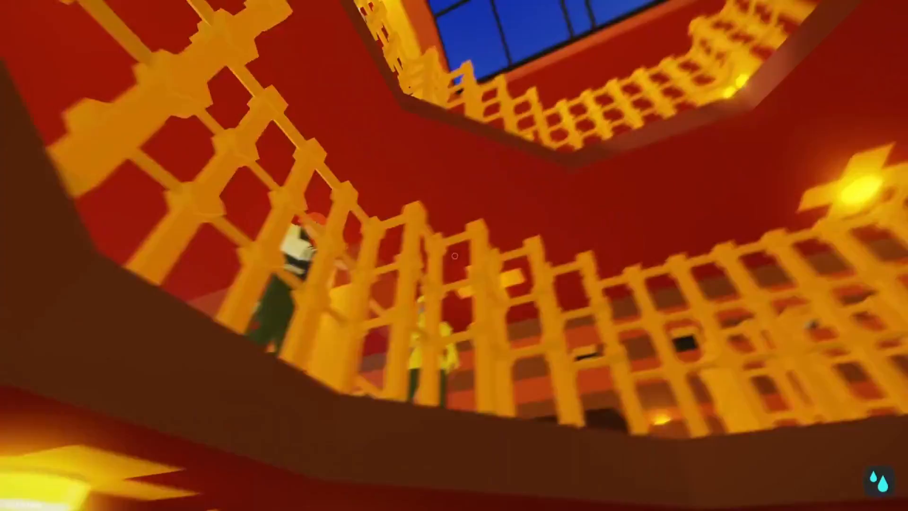
key(w)
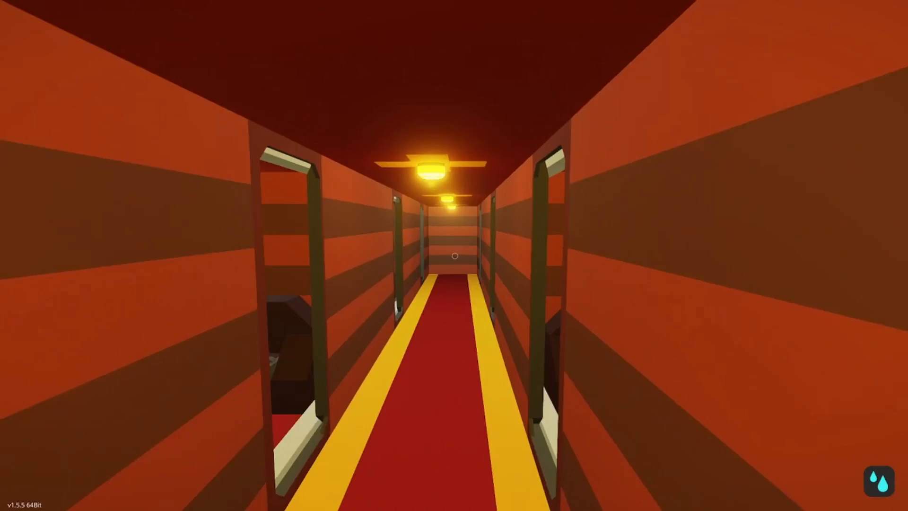
key(w)
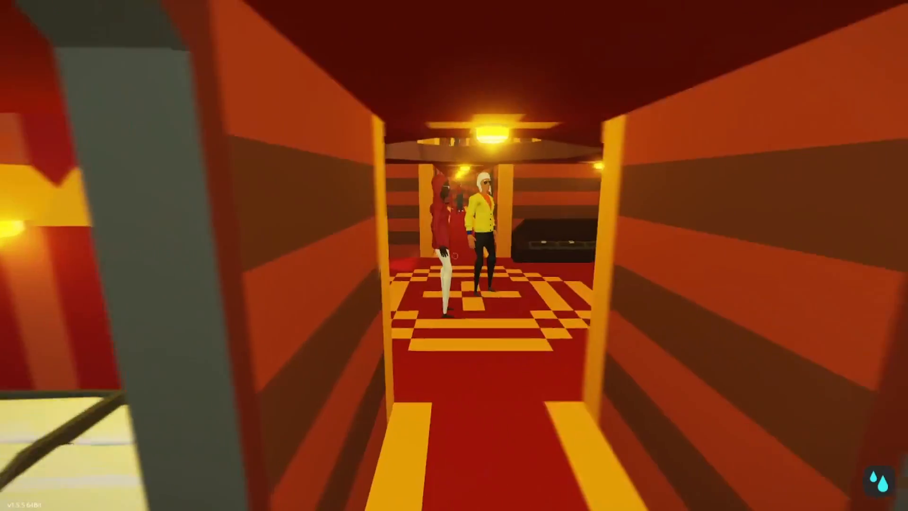
key(w)
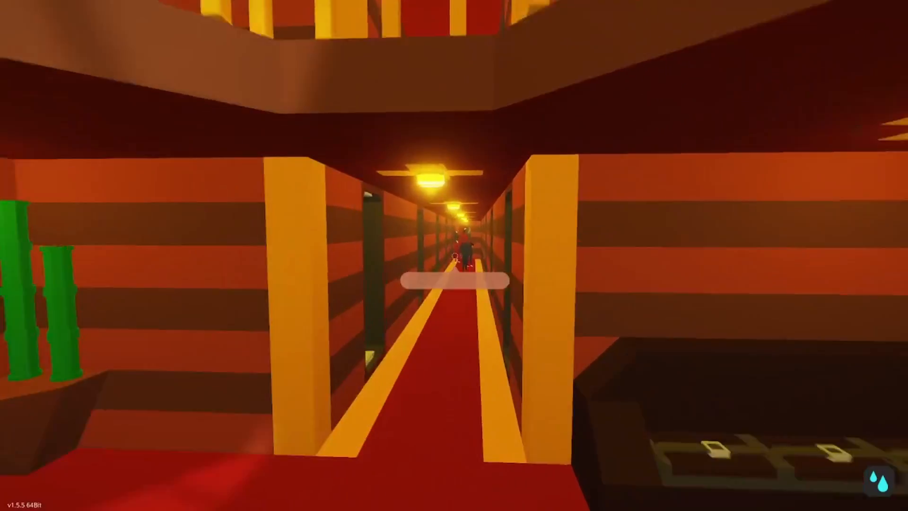
key(w)
key(w)
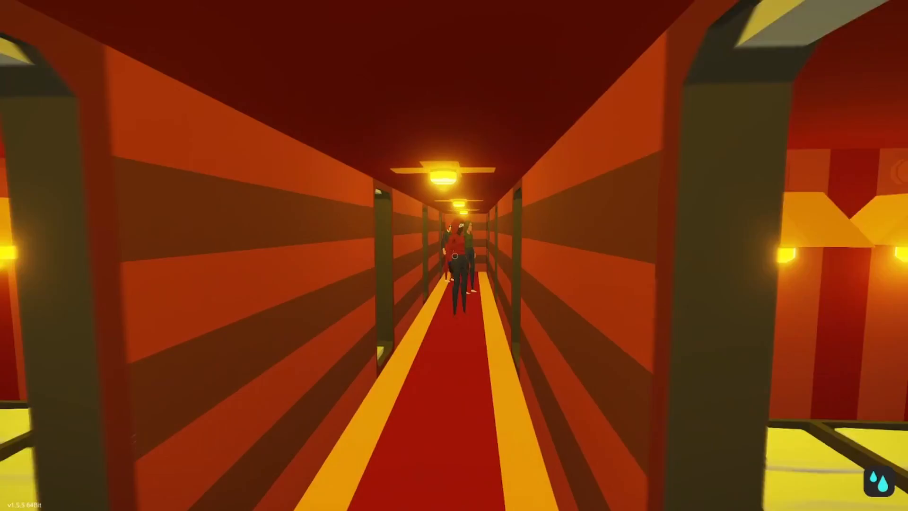
key(w)
key(w)
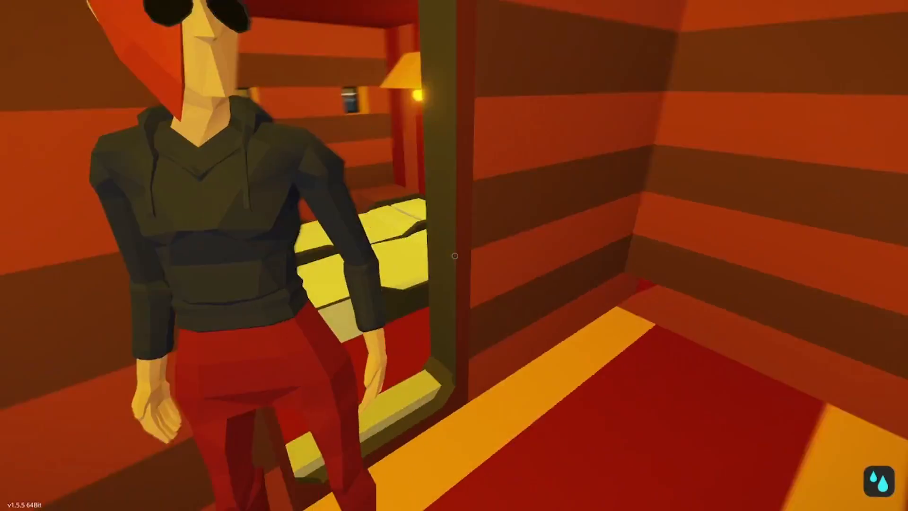
- Enter the side cabin, look over the bed, then leave back into the hallway
key(w)
key(w)
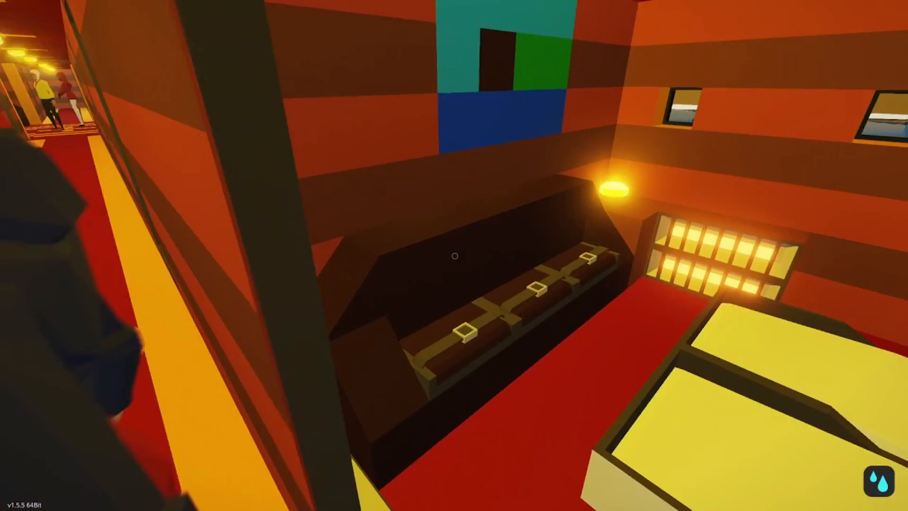
key(w)
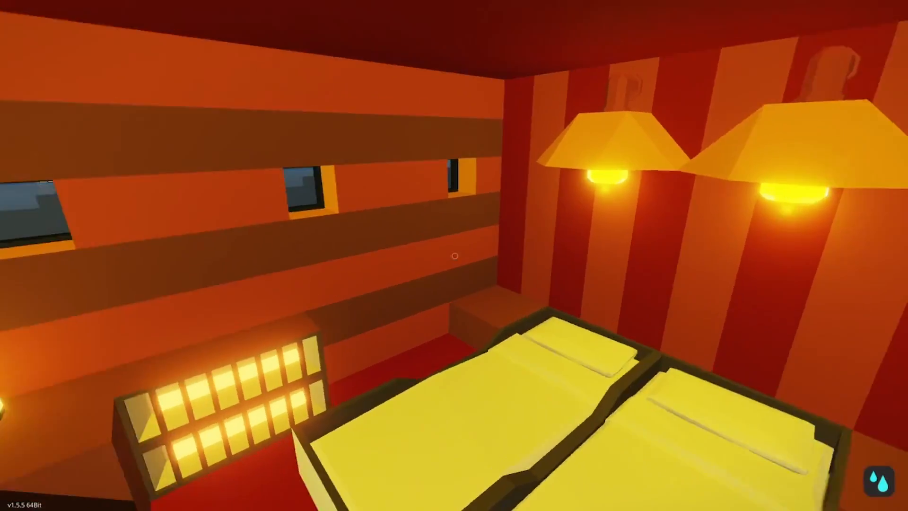
key(w)
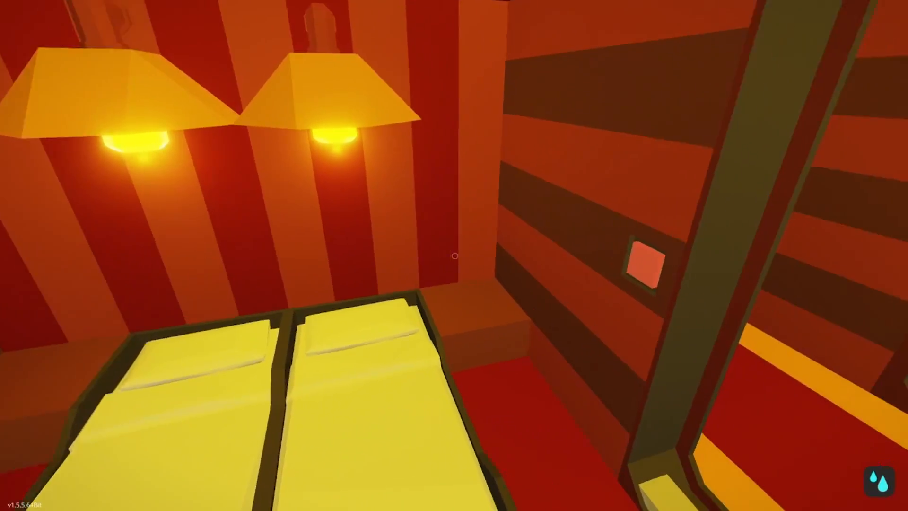
key(w)
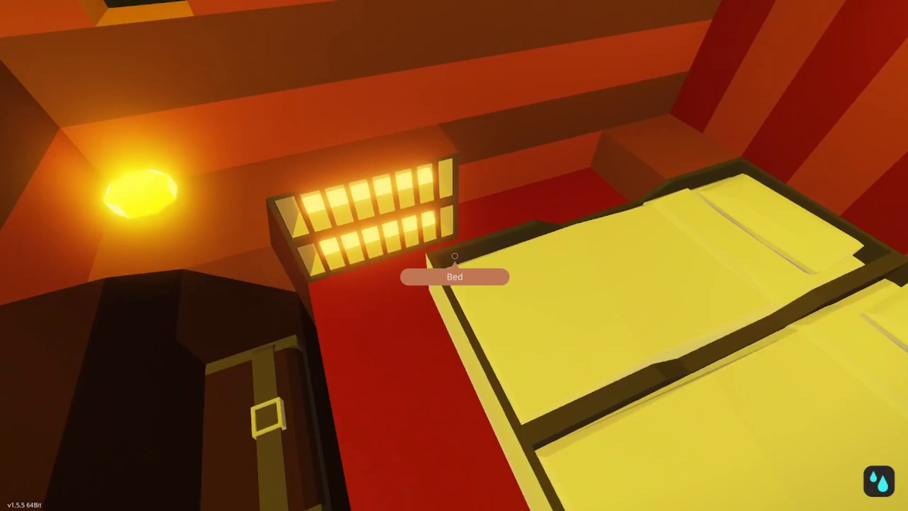
key(w)
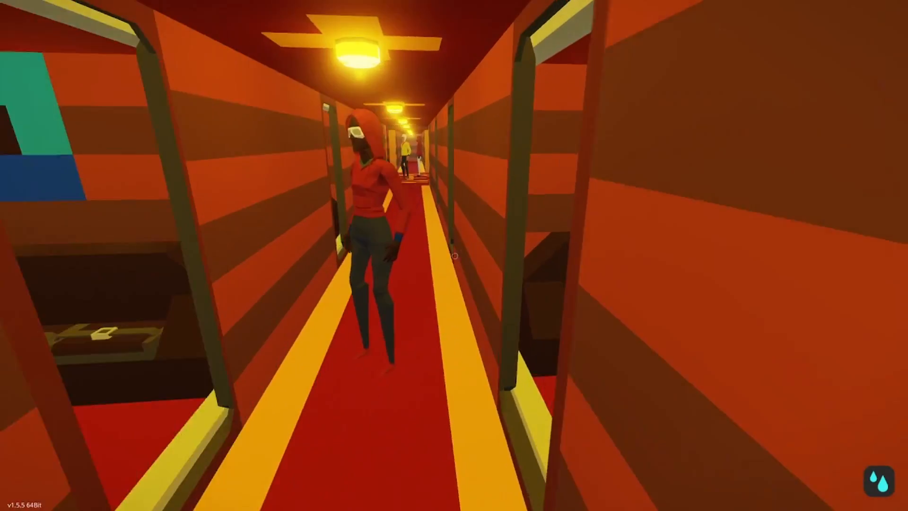
- Walk via the lobby down the long cabin corridor, peek into a cabin and face back down the corridor
key(w)
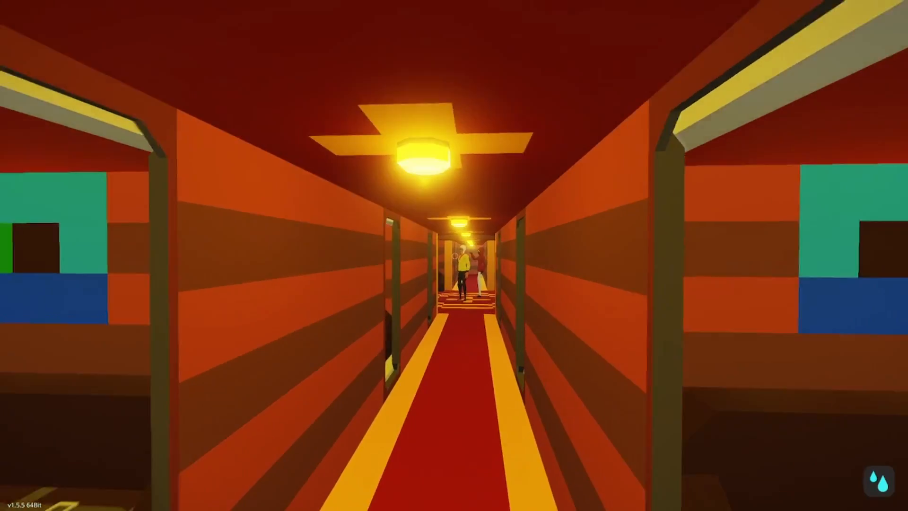
key(w)
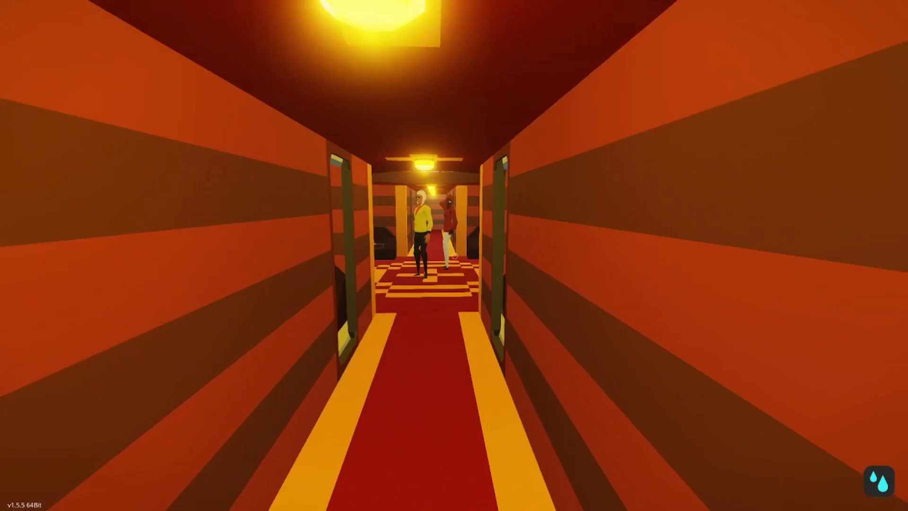
key(w)
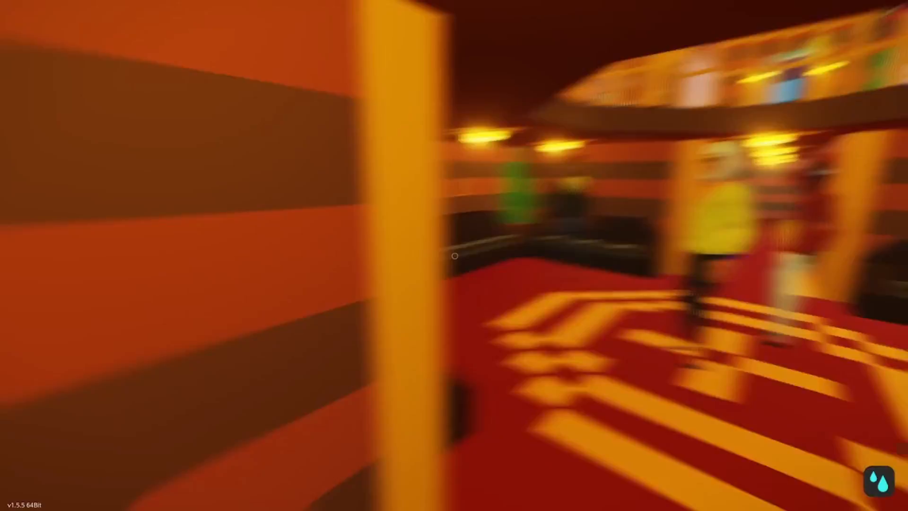
drag(454, 255, 639, 255)
key(w)
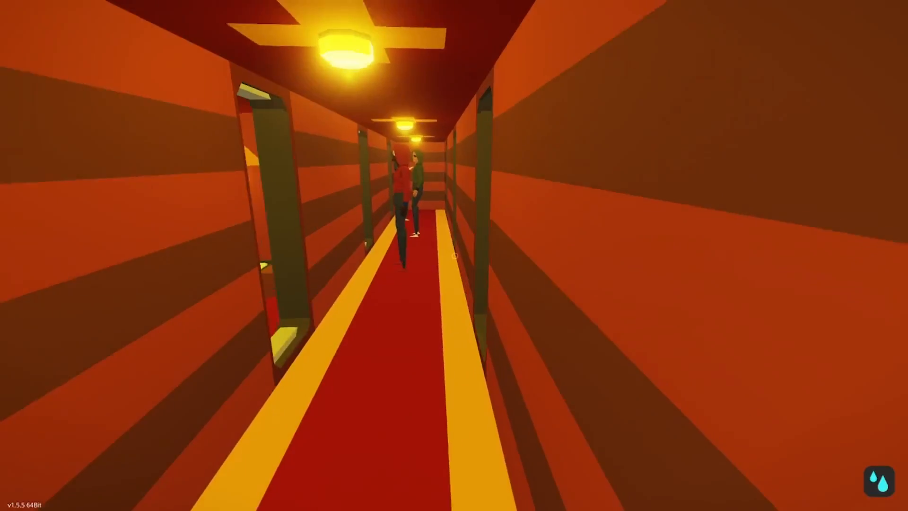
key(w)
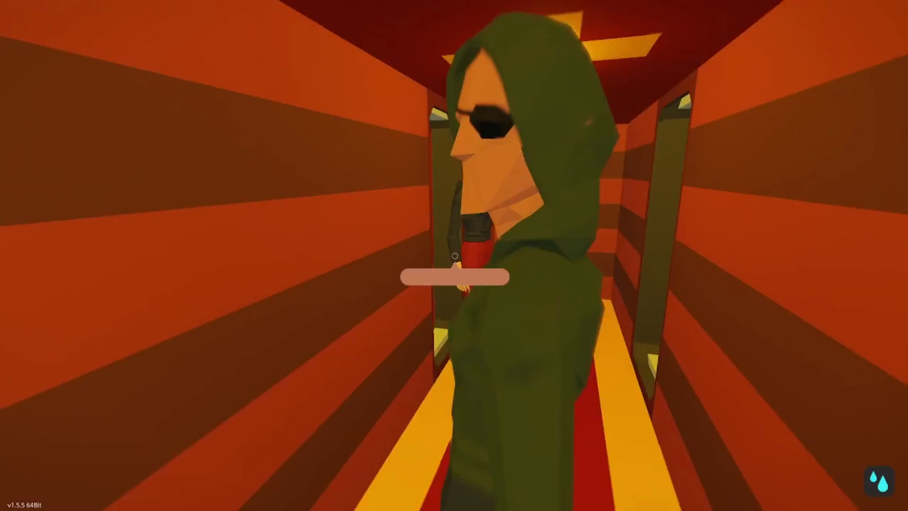
key(w)
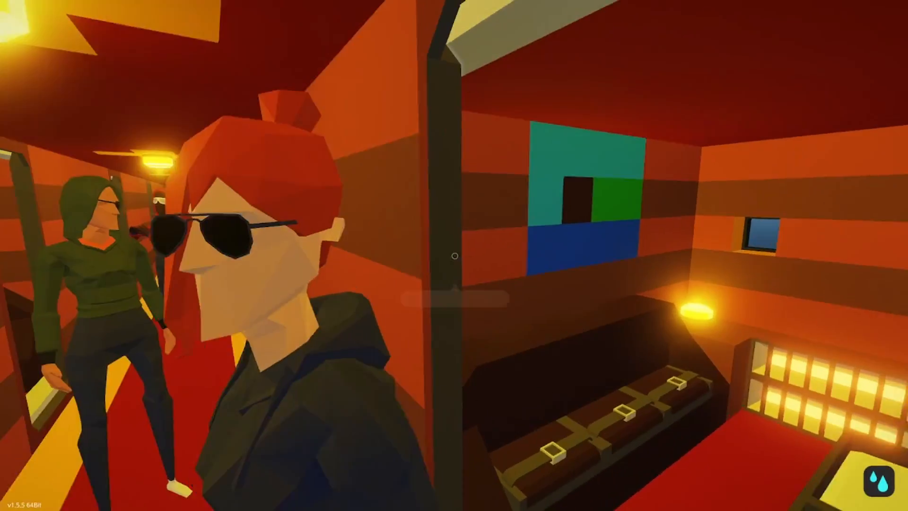
key(w)
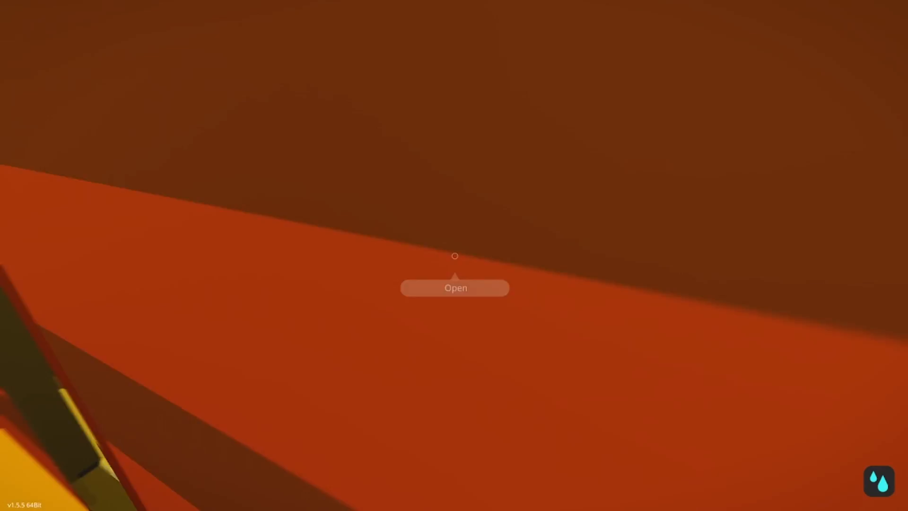
key(w)
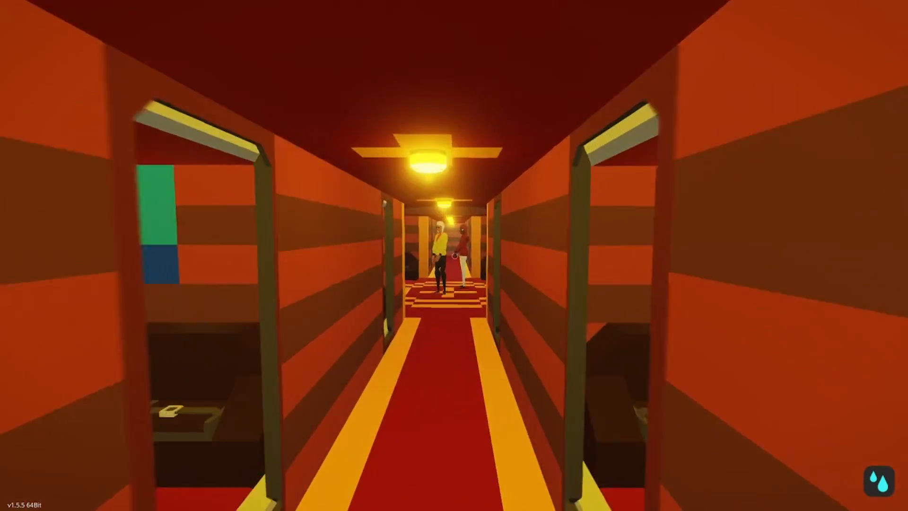
- Climb the staircase to the upper floor and walk along the balcony railing into the shop corridor
key(w)
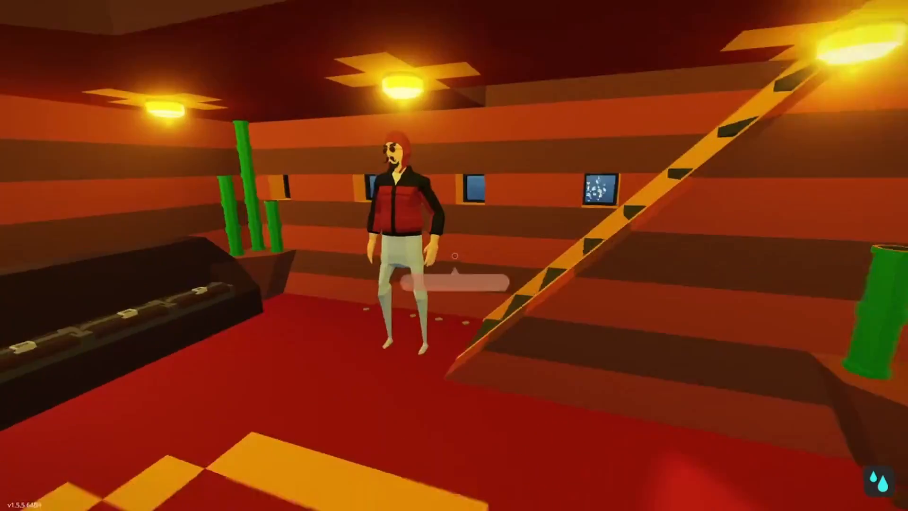
key(w)
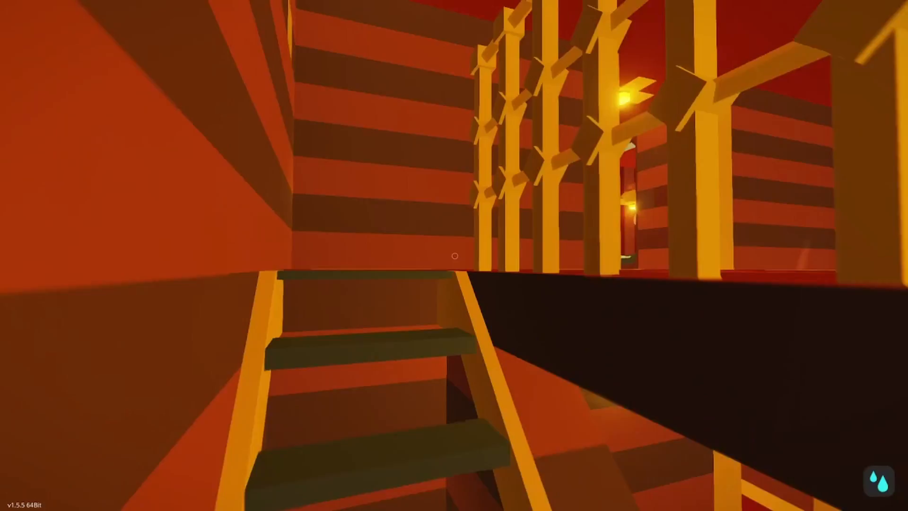
key(w)
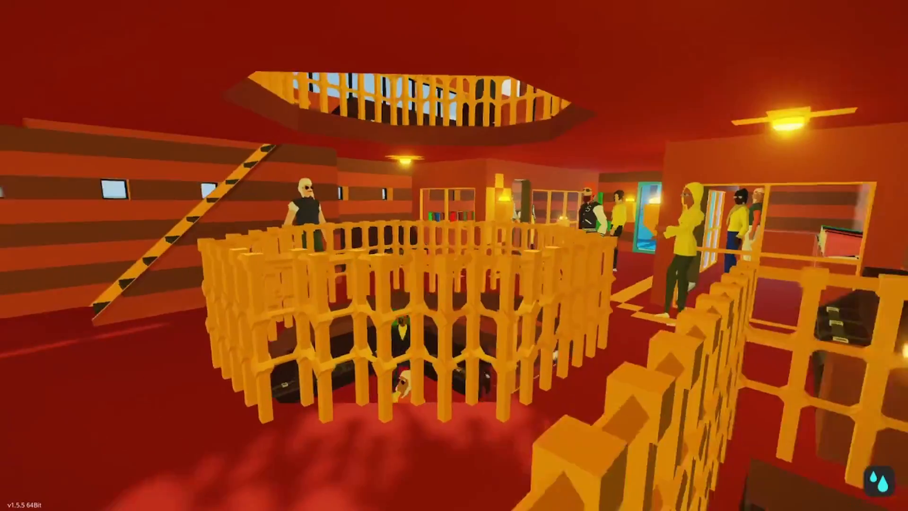
key(w)
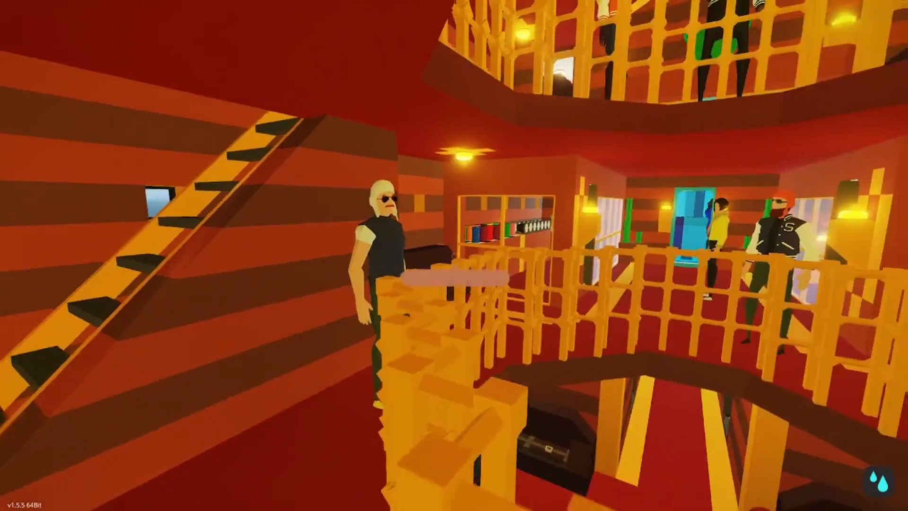
key(w)
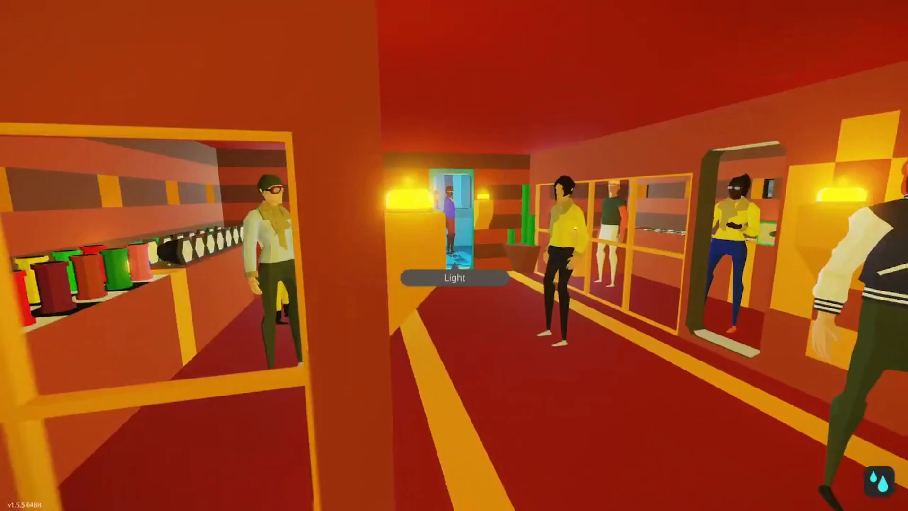
- Enter the blue lounge and walk up to the attendant behind the counter
key(w)
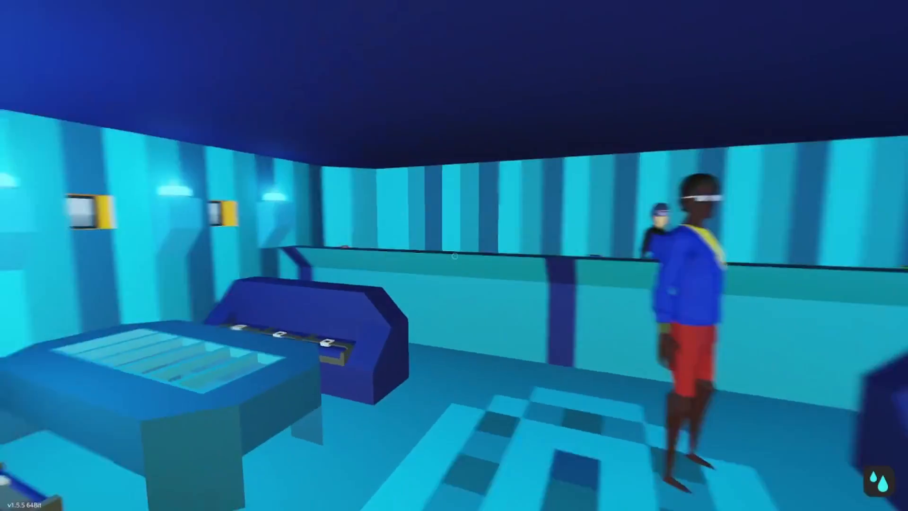
key(w)
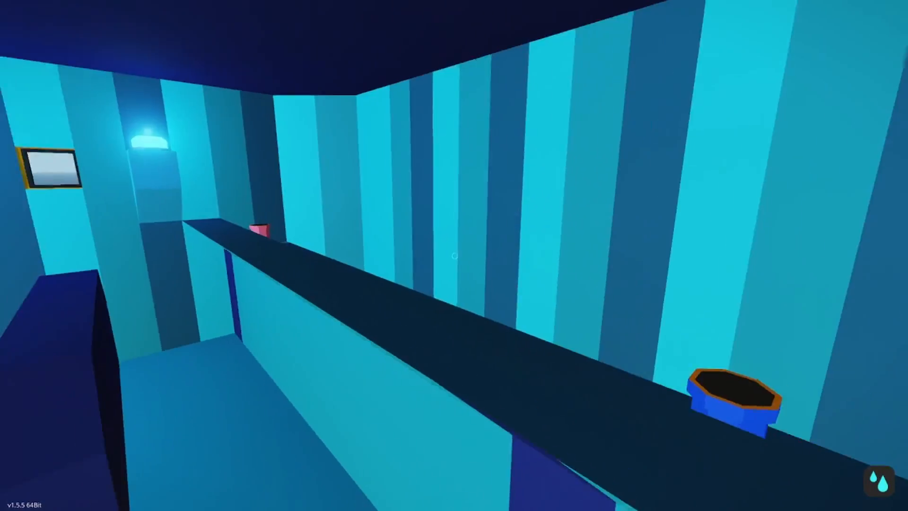
key(w)
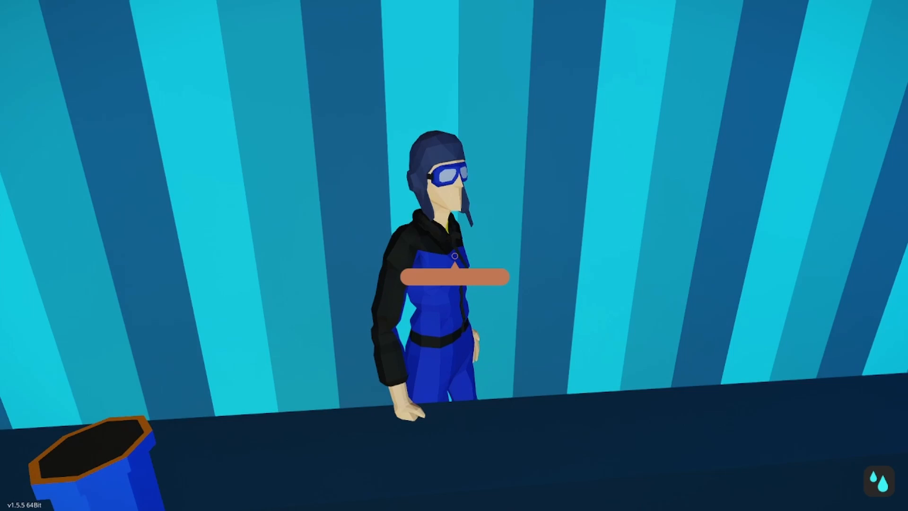
key(a)
key(w)
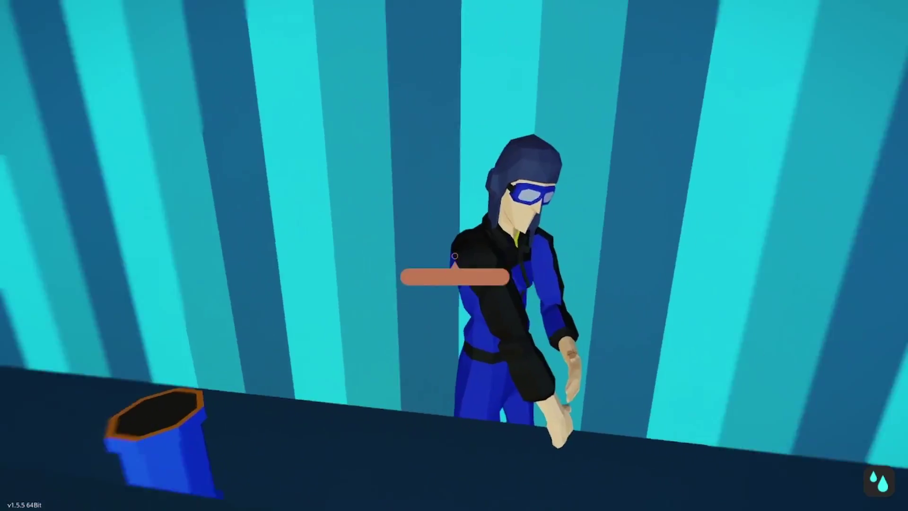
- Look around the blue lounge's passengers, then walk out through the corridor to the railed atrium
drag(454, 257, 455, 257)
key(w)
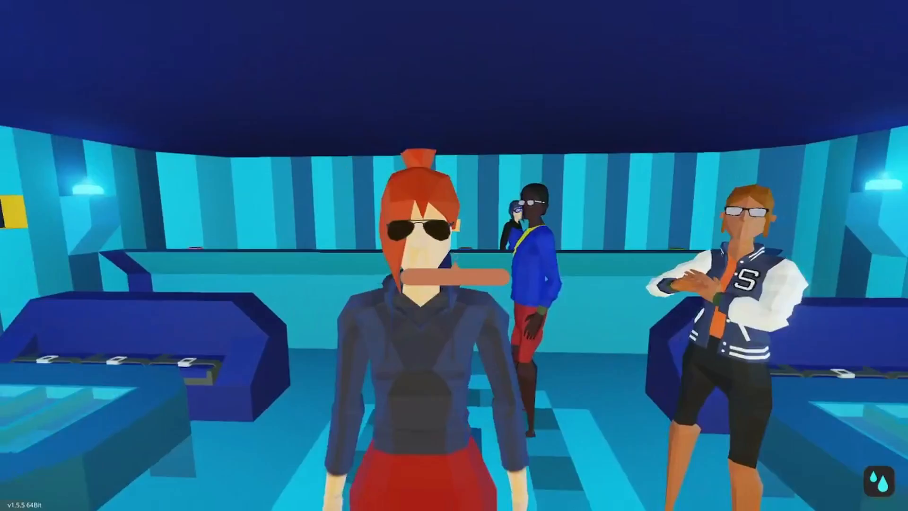
key(w)
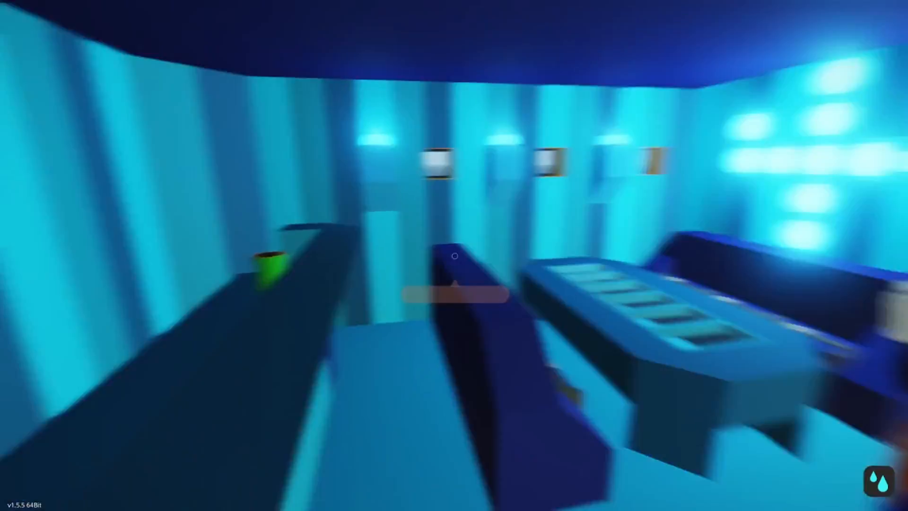
drag(455, 256, 455, 256)
key(w)
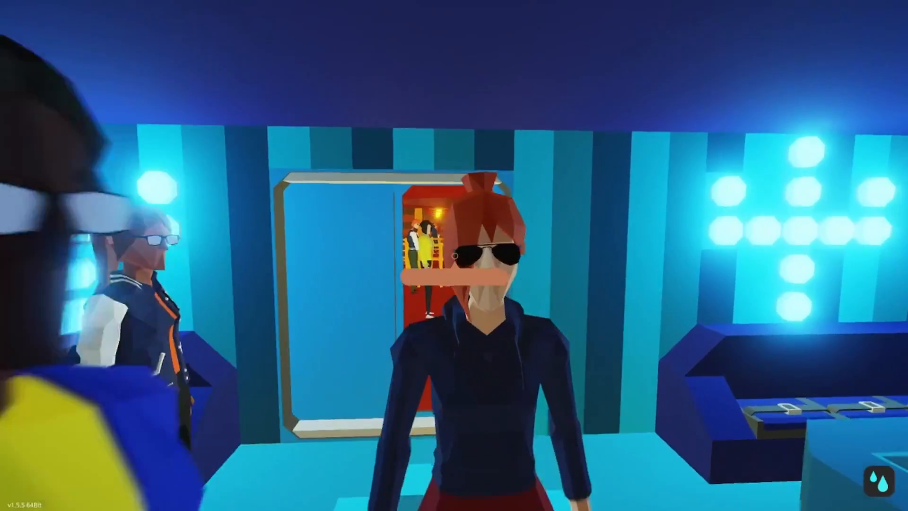
key(w)
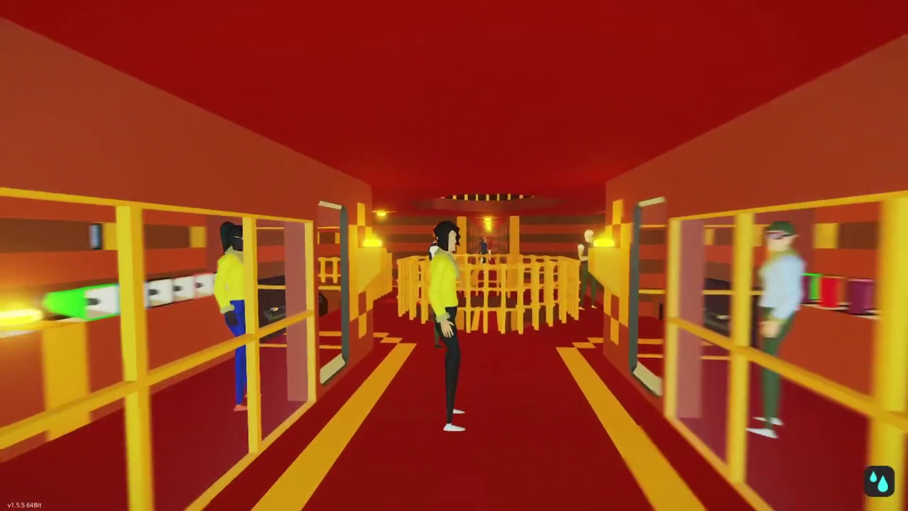
drag(454, 257, 455, 257)
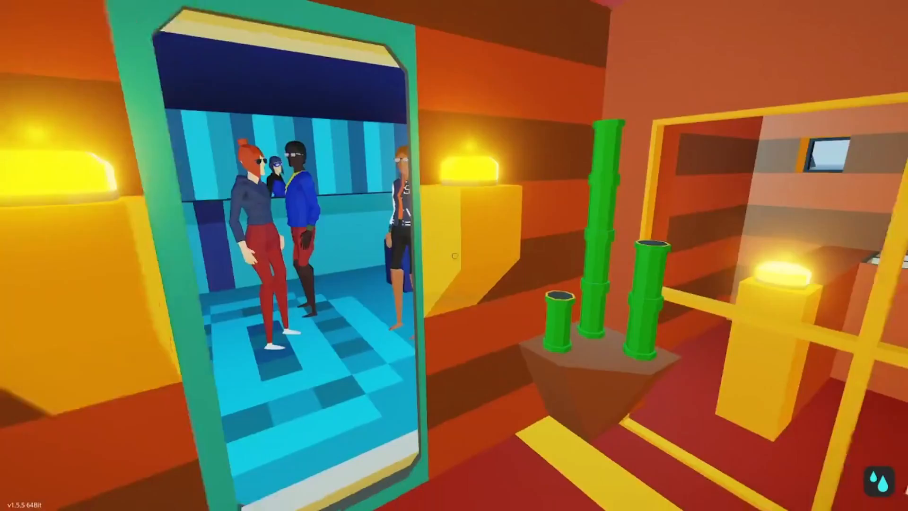
key(w)
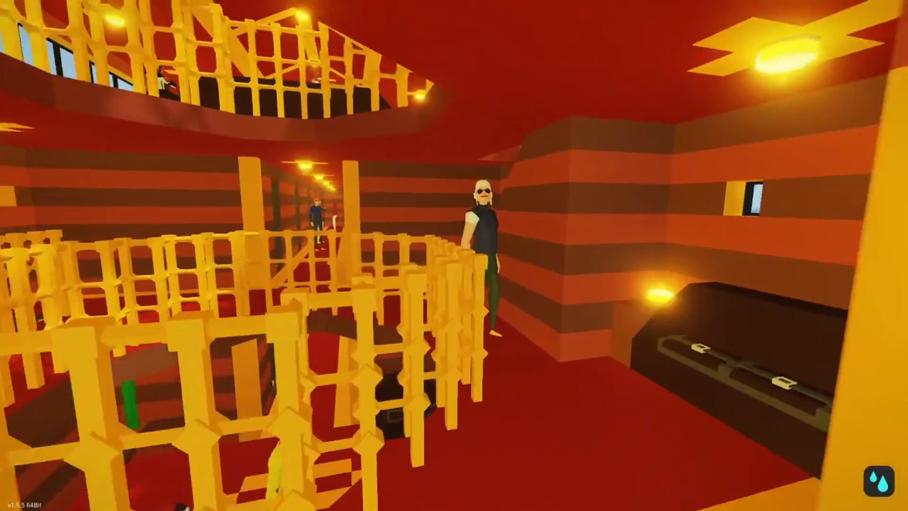
- Pass the bald passenger, climb the stairs and look around the upper room before heading along the corridor
key(w)
key(w)
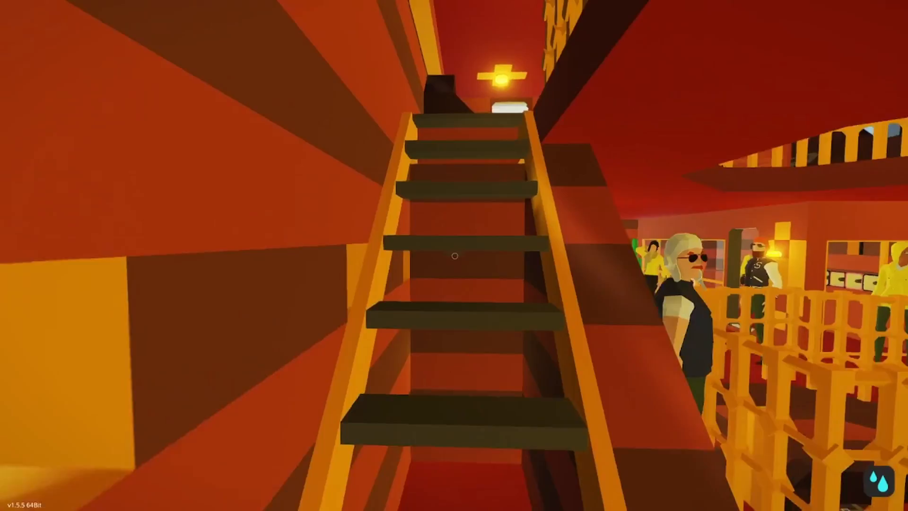
key(w)
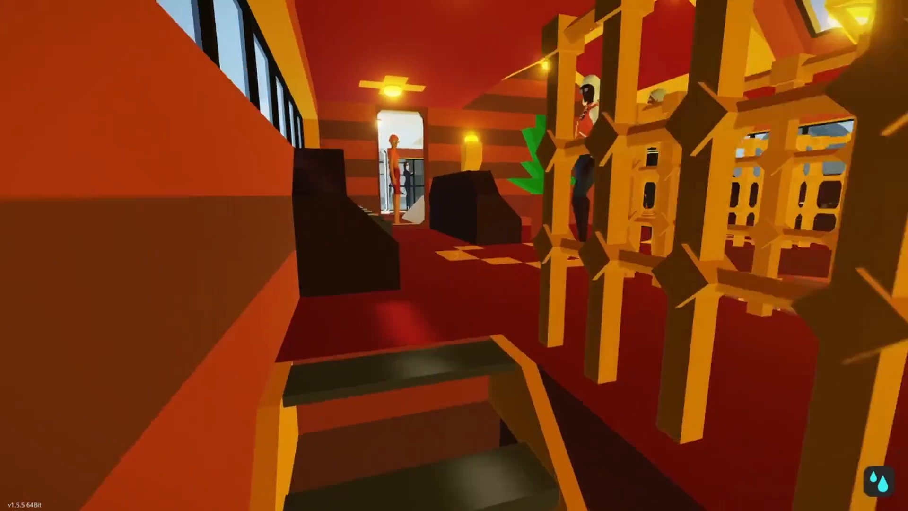
key(w)
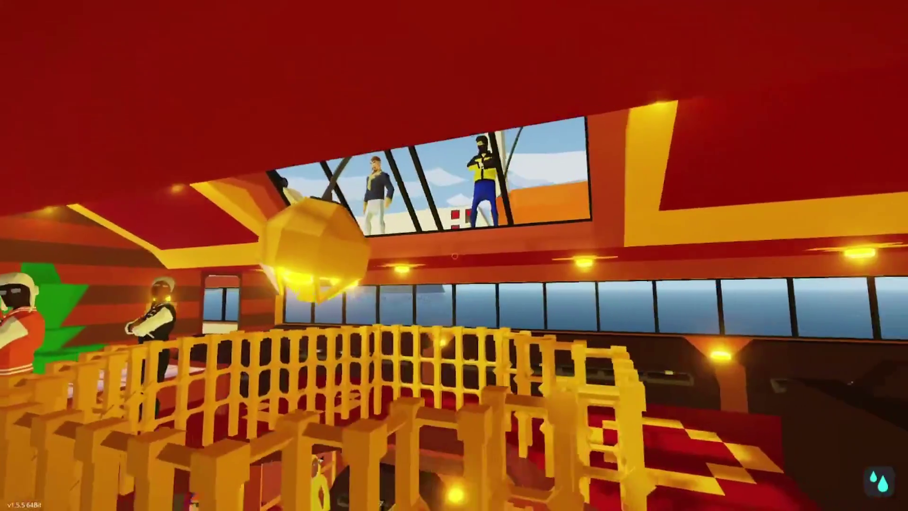
key(w)
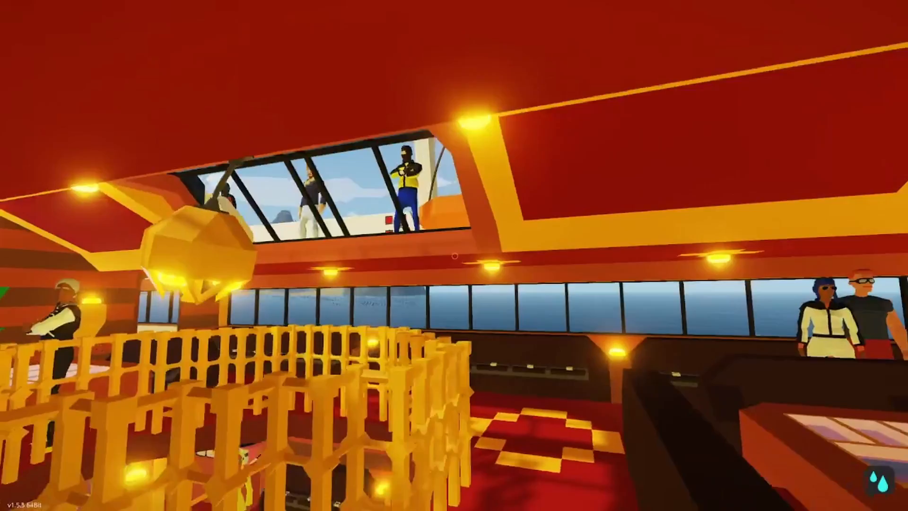
key(w)
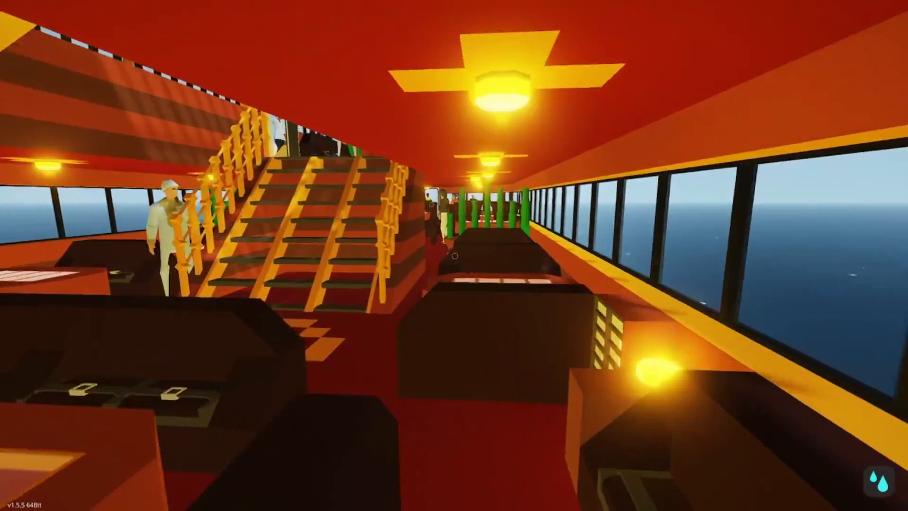
key(w)
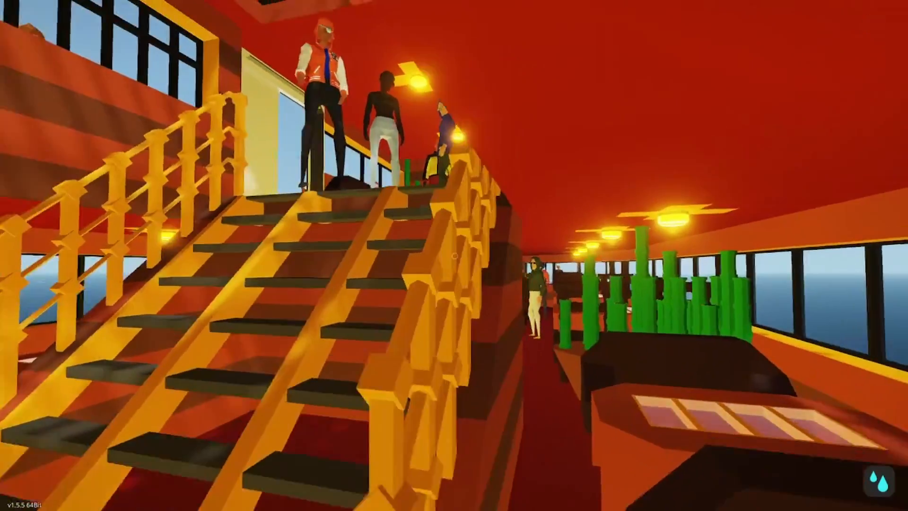
key(w)
- Enter the dining room and bridge, view the island through the windows, then face the crewman
key(w)
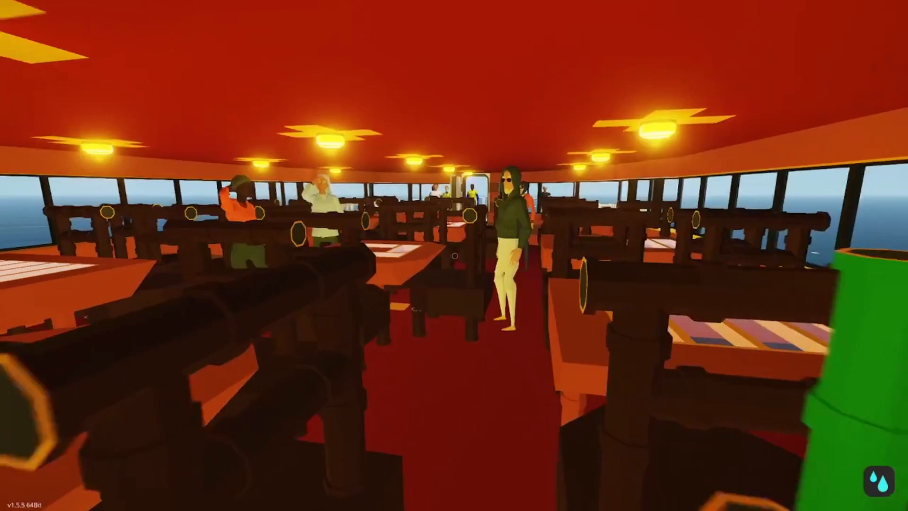
key(w)
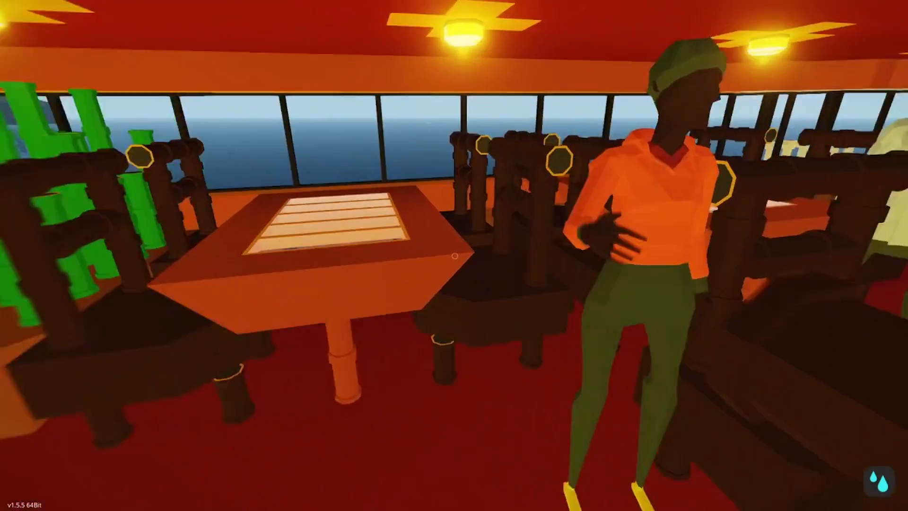
key(w)
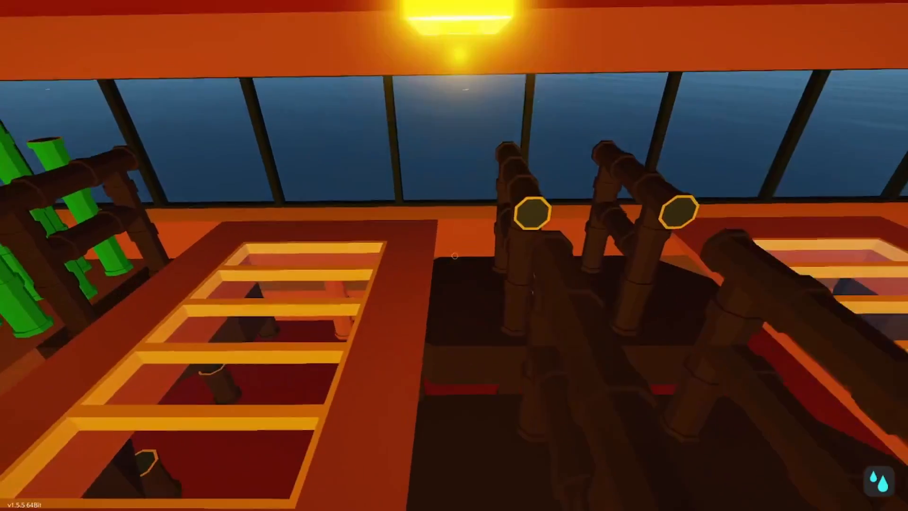
key(w)
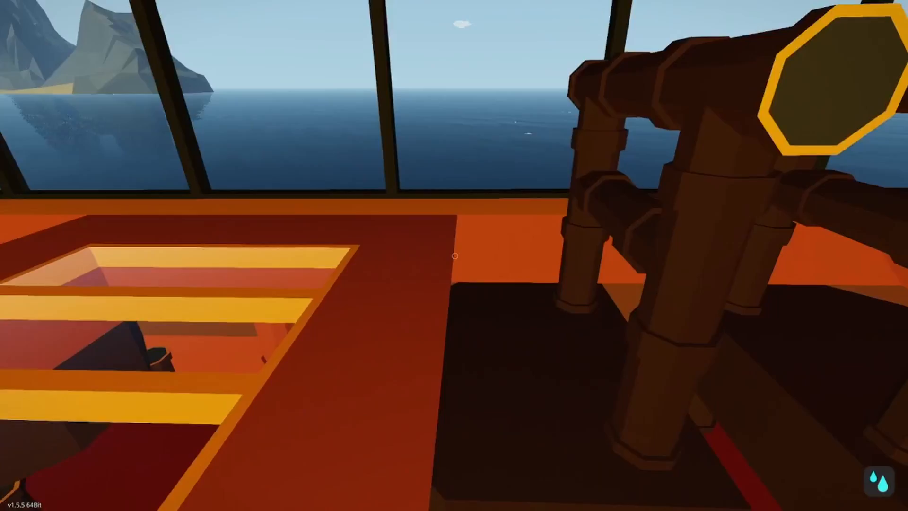
key(w)
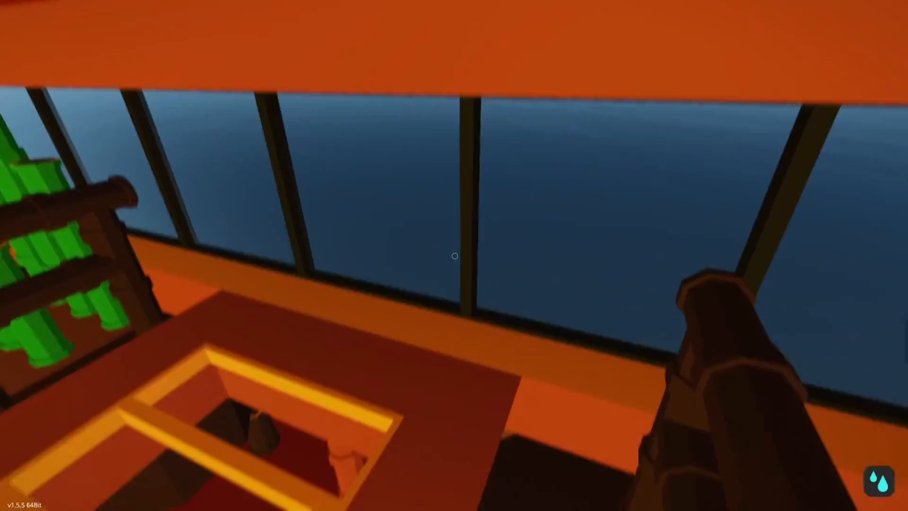
key(w)
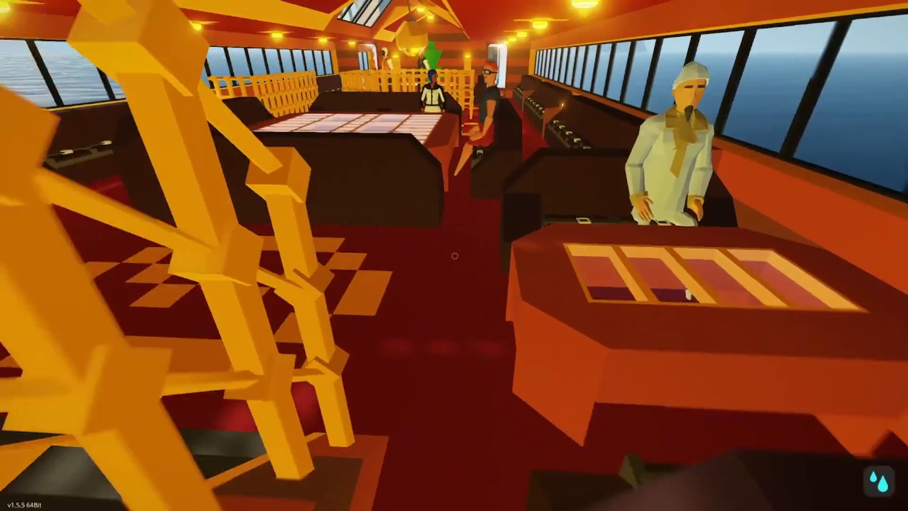
key(w)
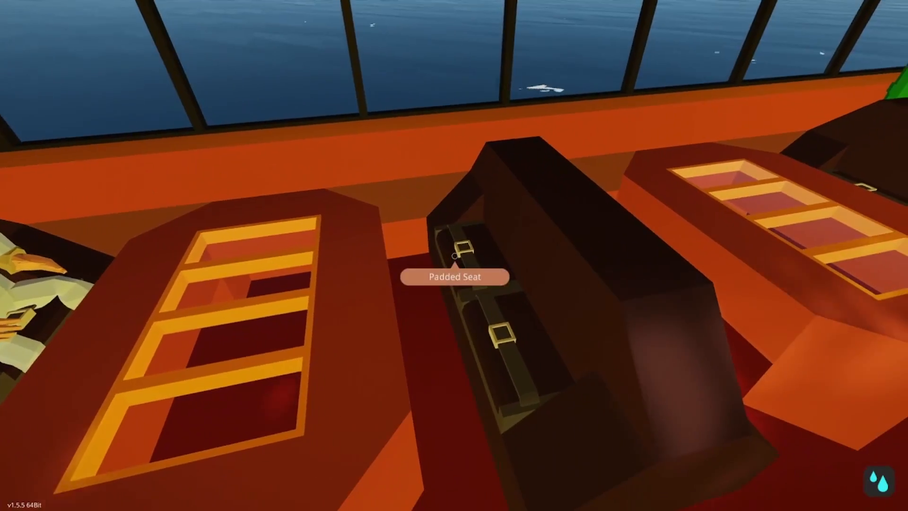
- Sit on the padded seat, then follow the crewman along the windows
key(e)
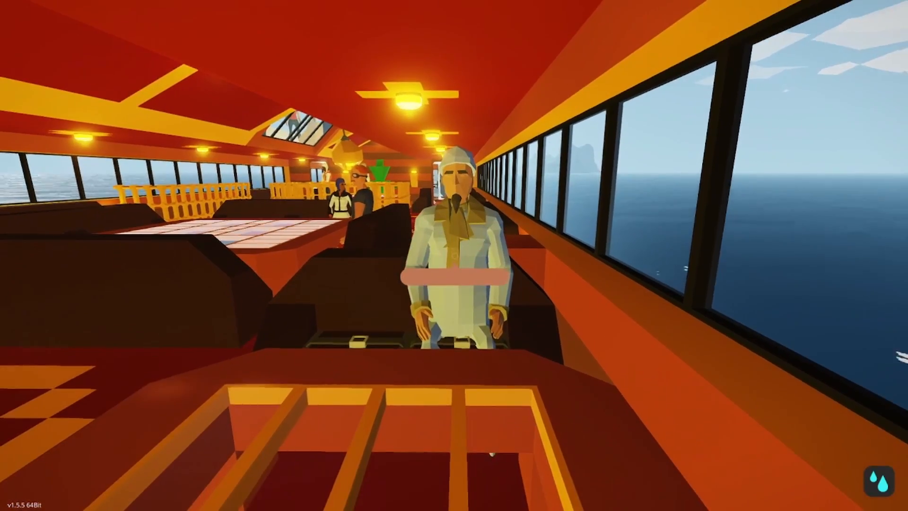
key(w)
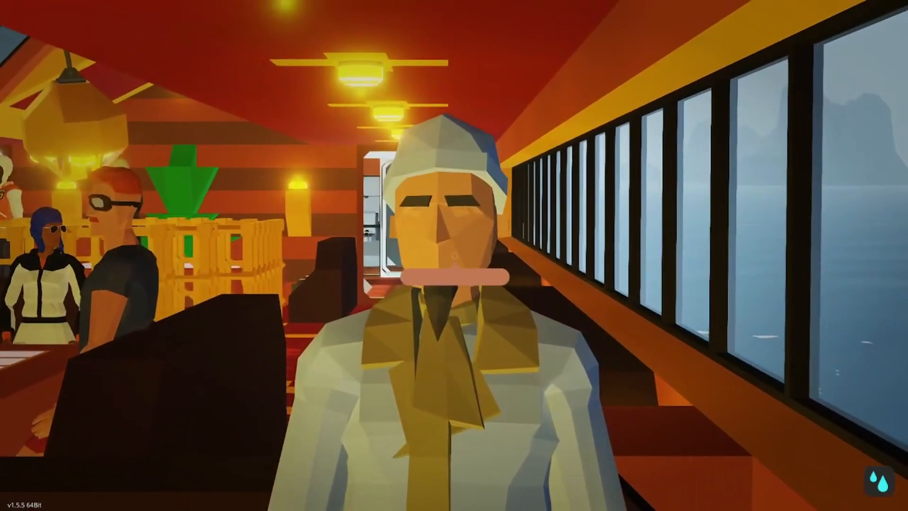
key(w)
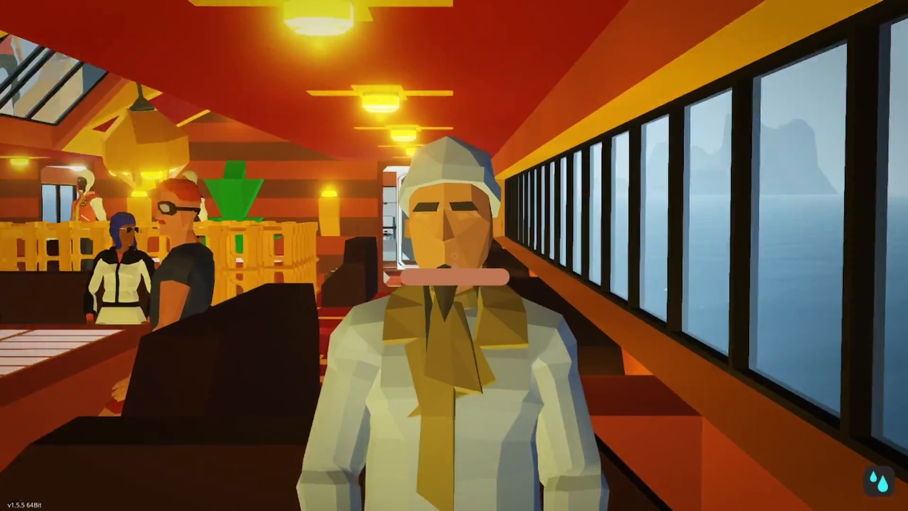
key(w)
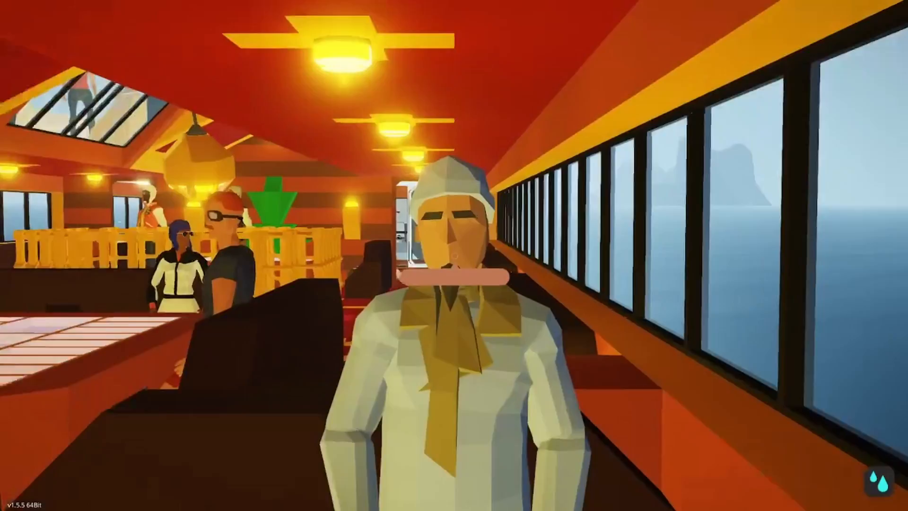
key(s)
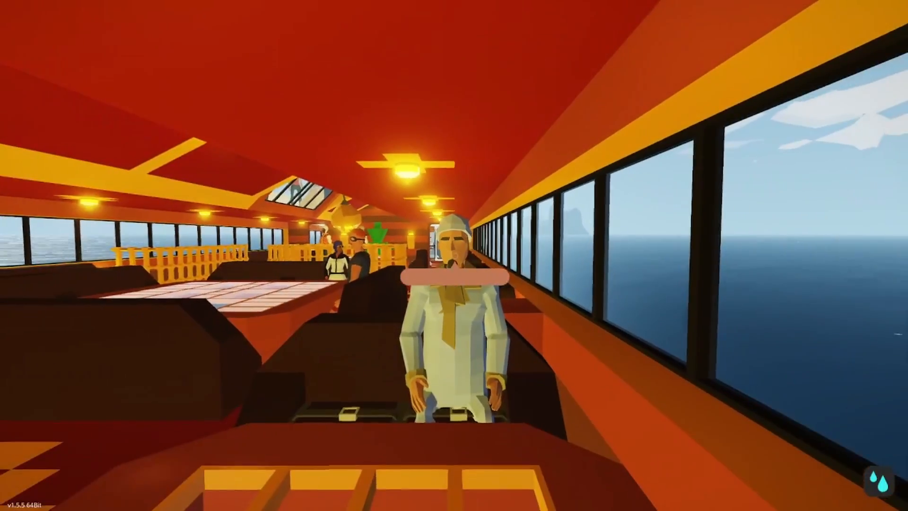
key(w)
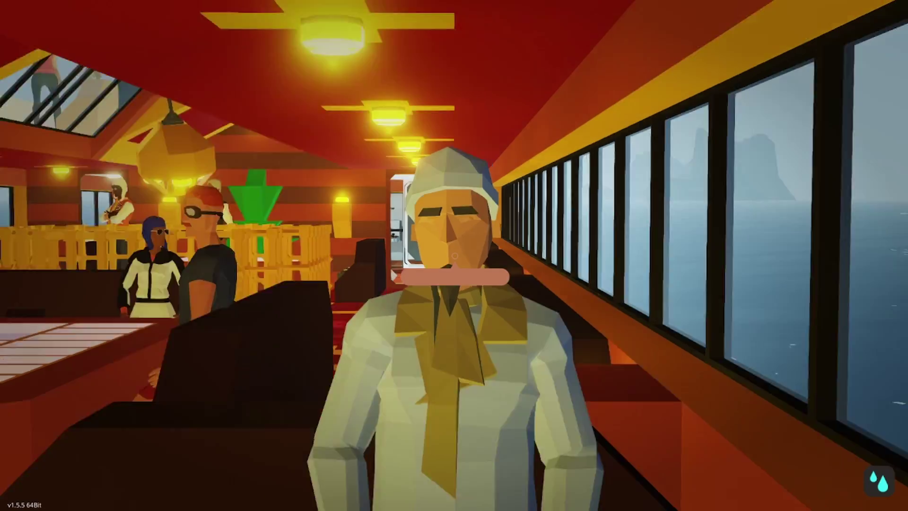
- Move back and forth close to the crewman, tilting the view down at him
key(s)
key(w)
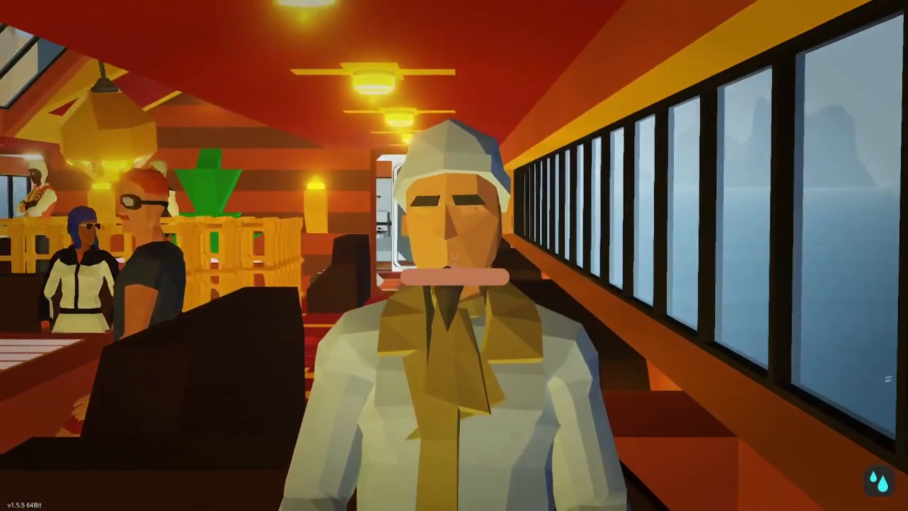
key(w)
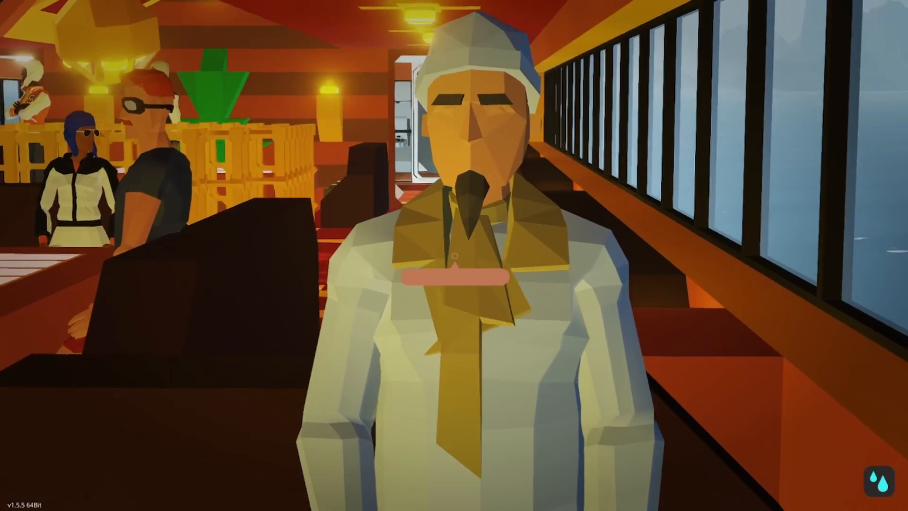
drag(454, 255, 445, 210)
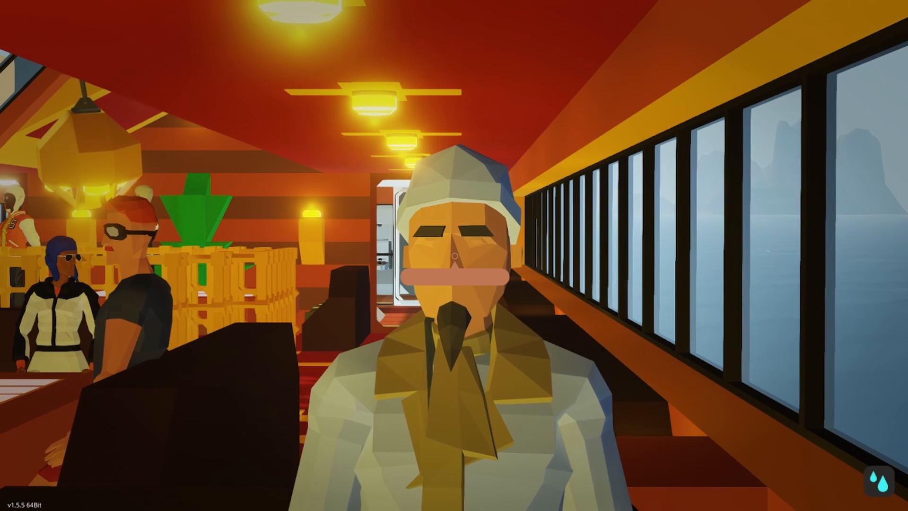
key(s)
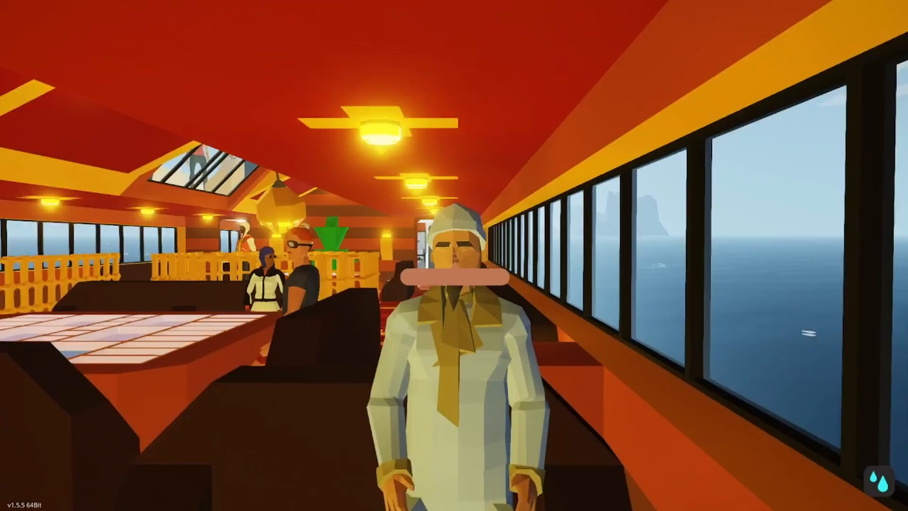
key(w)
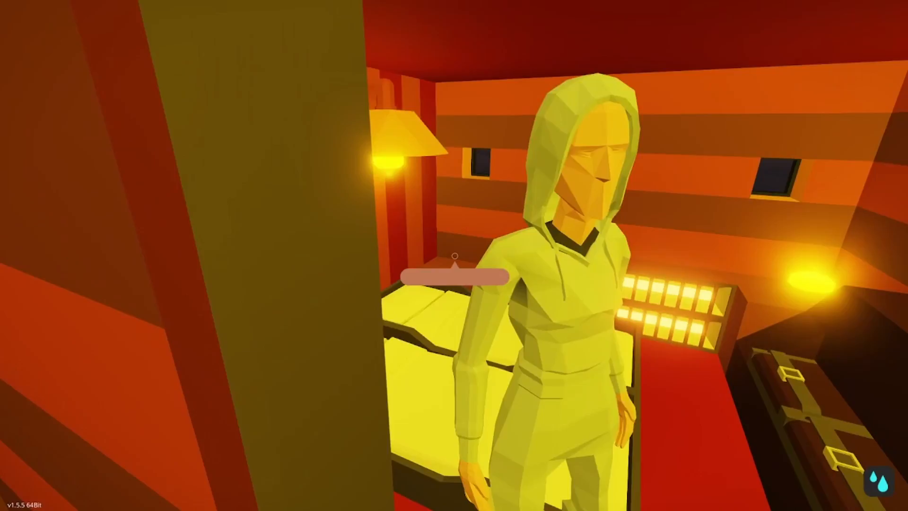
- Open the cabin door as the ship goes dark
key(e)
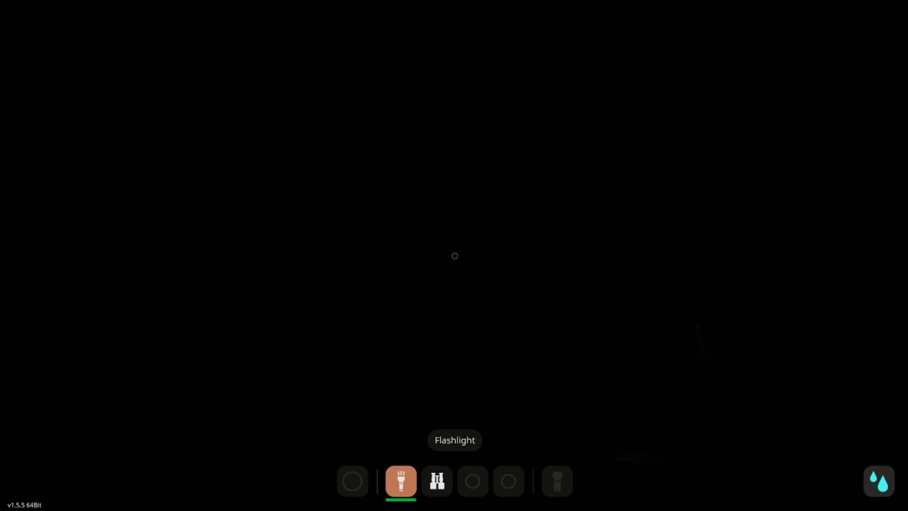
- Switch the flashlight on and walk down the dark corridor toward the carpeted lounge
click(455, 255)
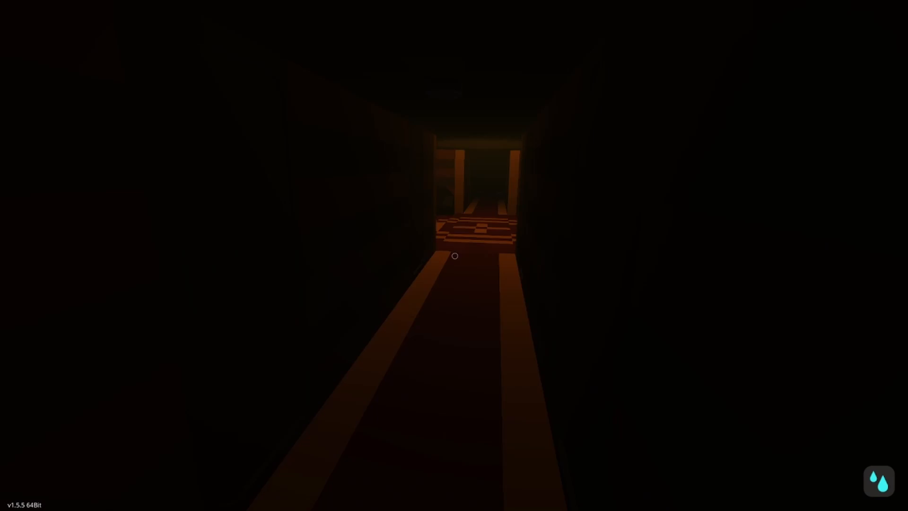
key(w)
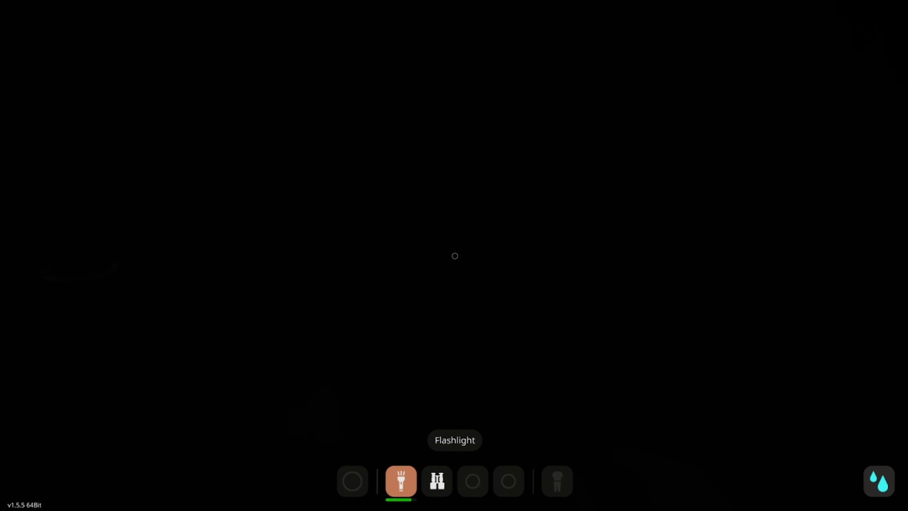
- Open the cabin, switch its lights on with the flashlight out, then switch the room light off again
key(e)
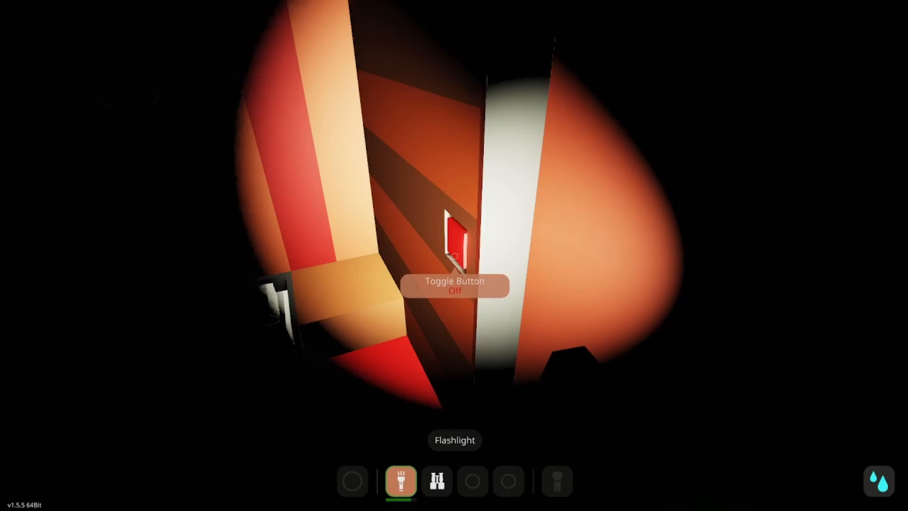
key(e)
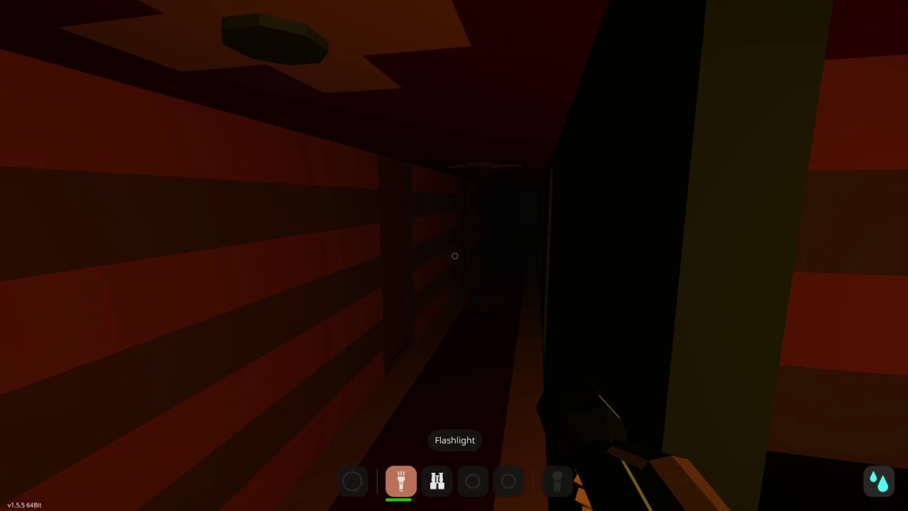
click(455, 255)
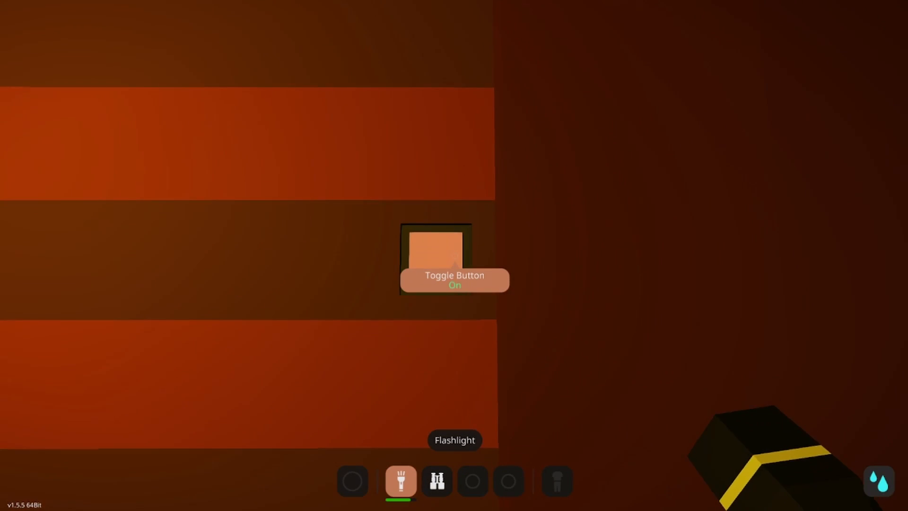
click(436, 255)
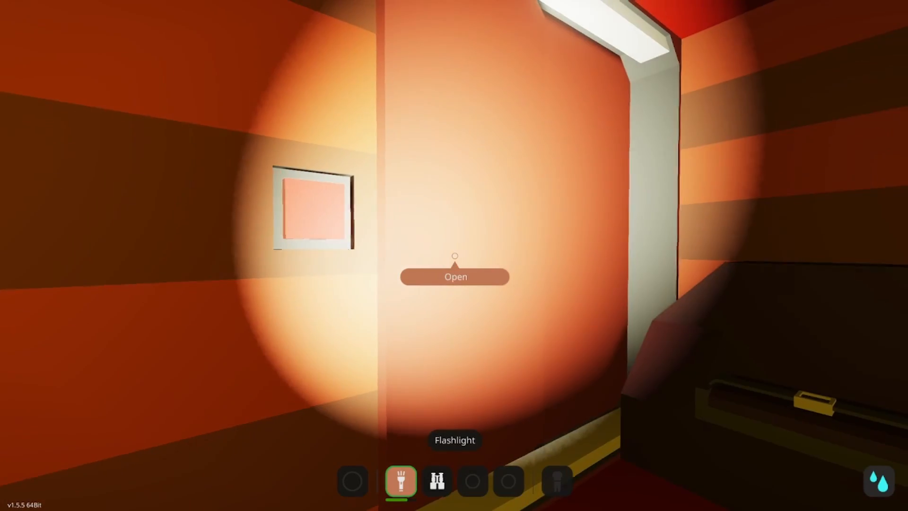
- Slide the cabin door open and head out down the dark corridor toward the yellow light
click(455, 255)
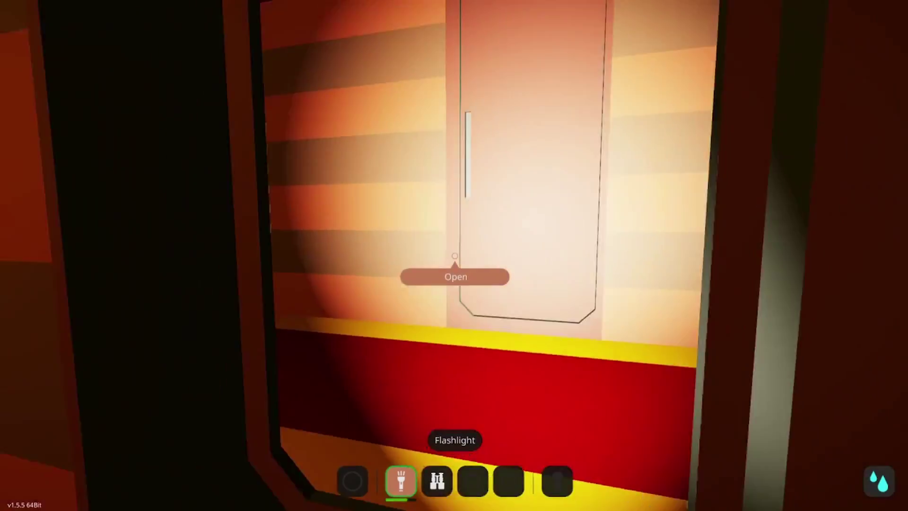
click(455, 255)
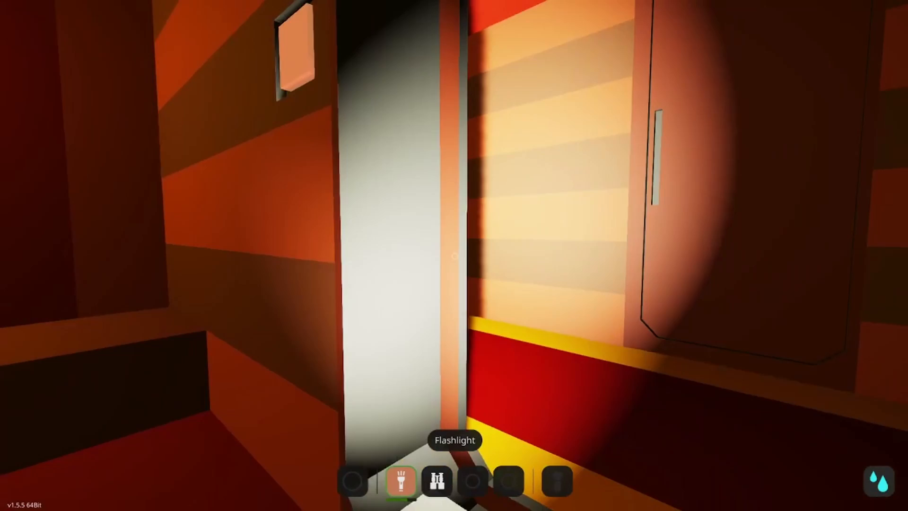
key(w)
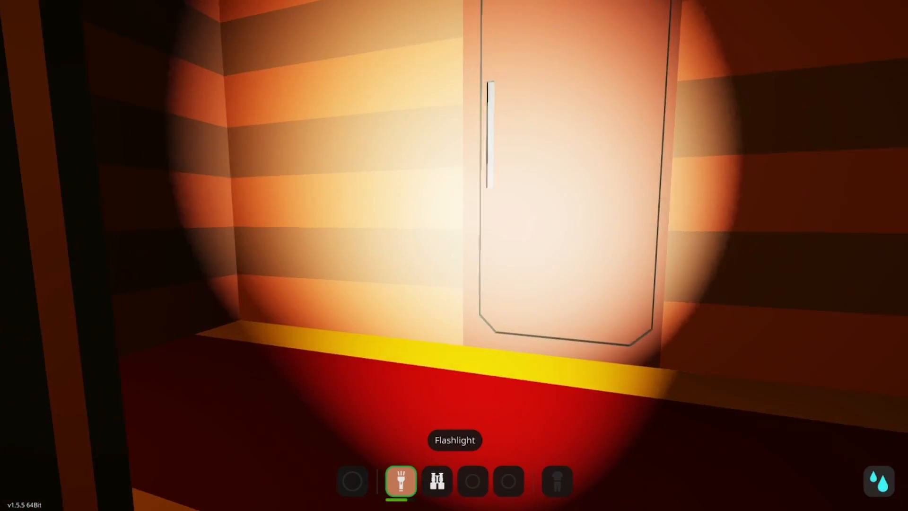
key(w)
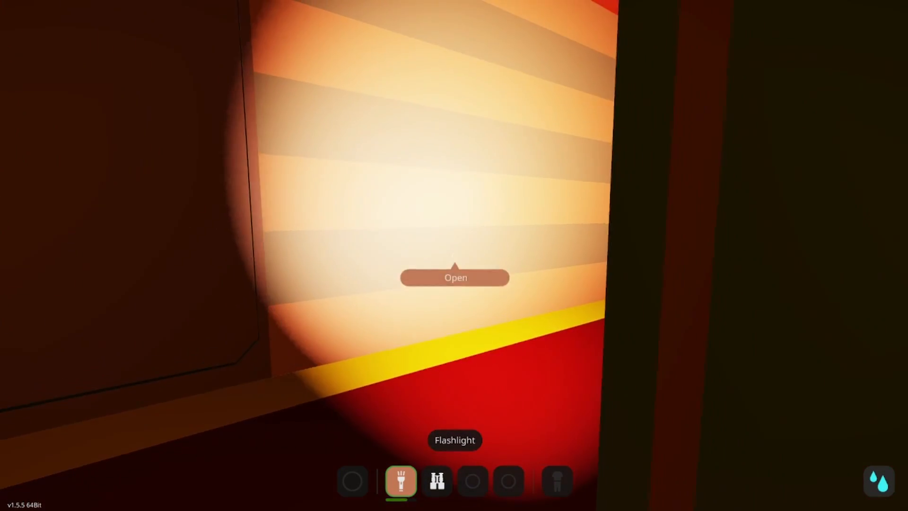
key(w)
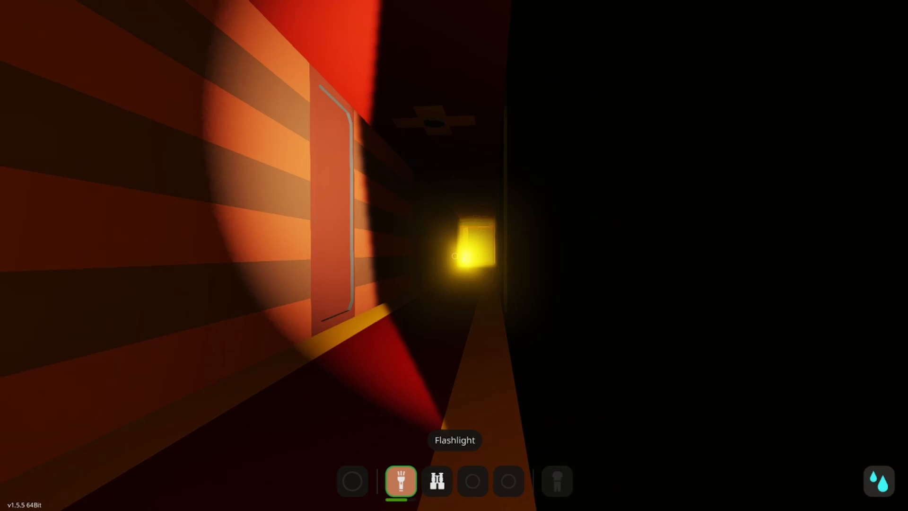
- Zoom on the lit doorway with the binoculars, then with the flashlight back on walk to the bright yellow room
key(w)
key(3)
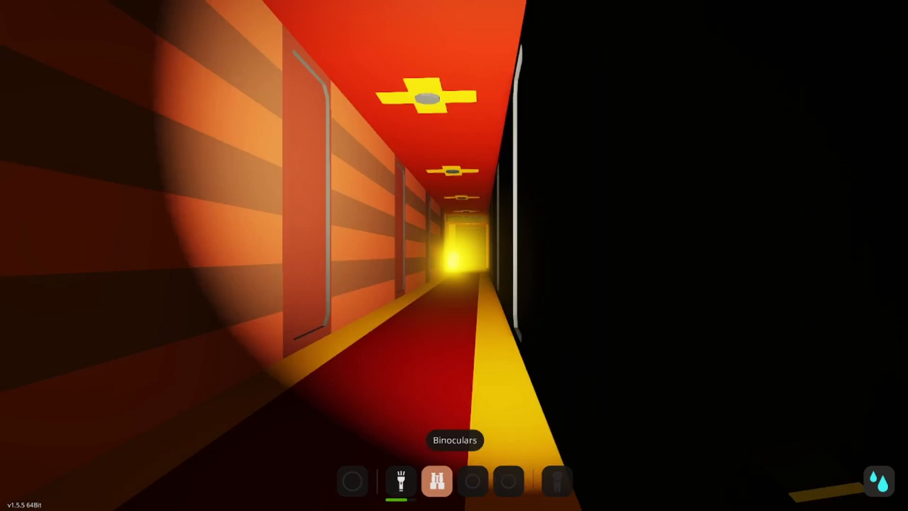
right_click(455, 255)
right_click(454, 256)
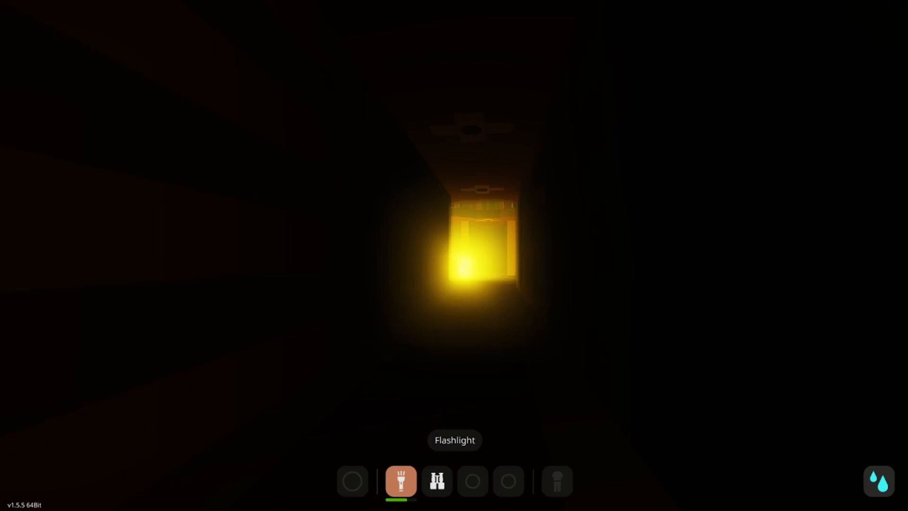
click(454, 256)
key(w)
key(w)
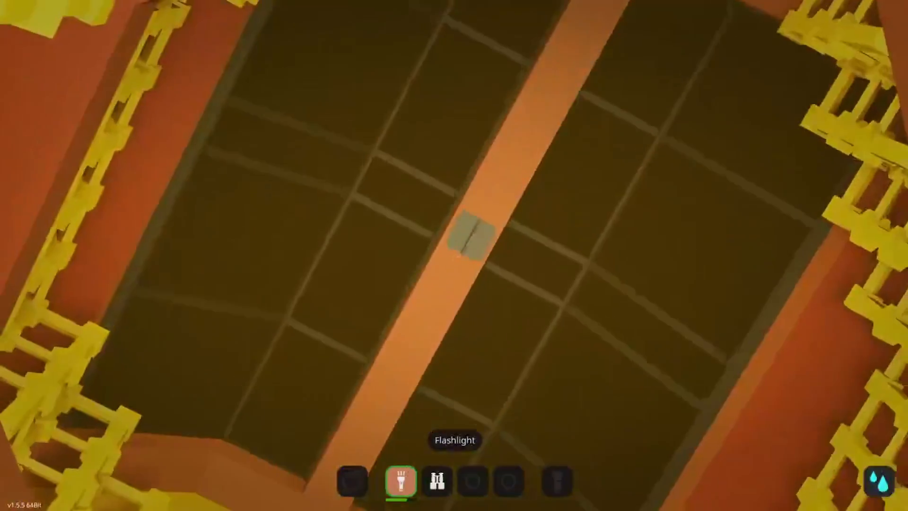
key(w)
- Cross the yellow room into the checkered lounge and step in and out of the bright light by the padded seats
key(w)
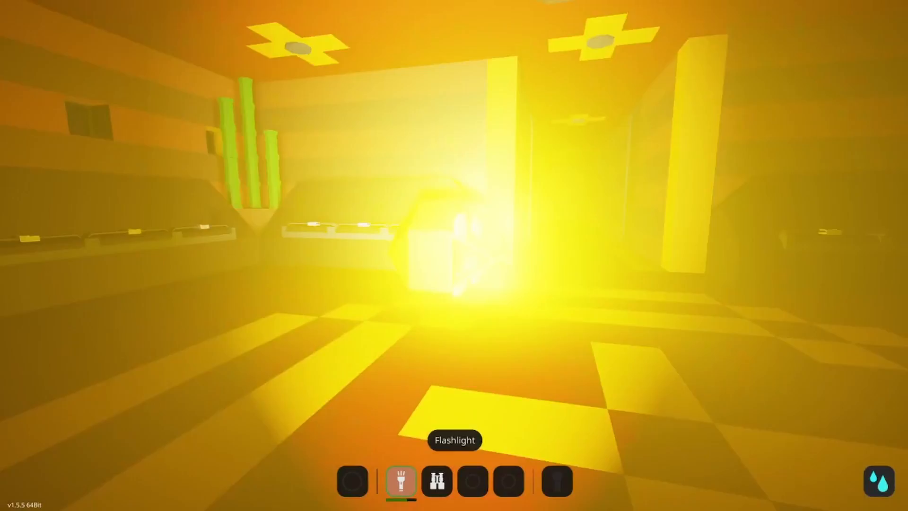
key(w)
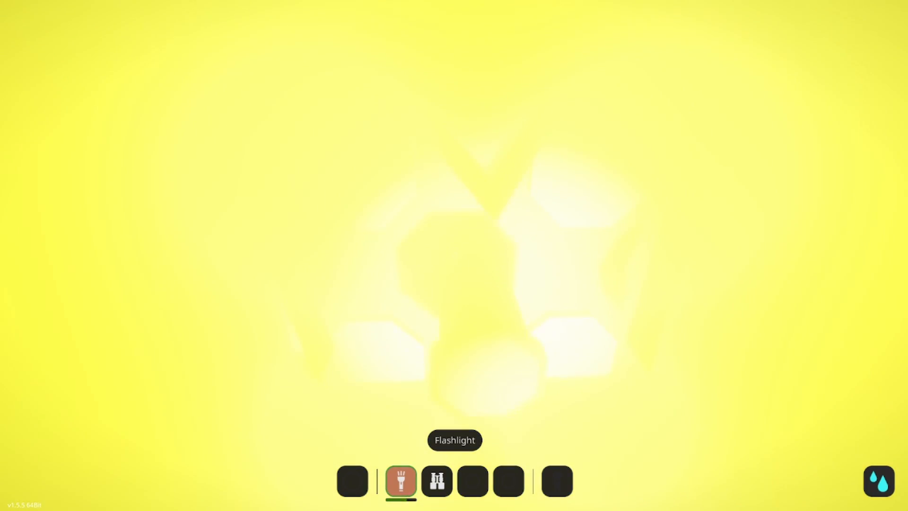
key(w)
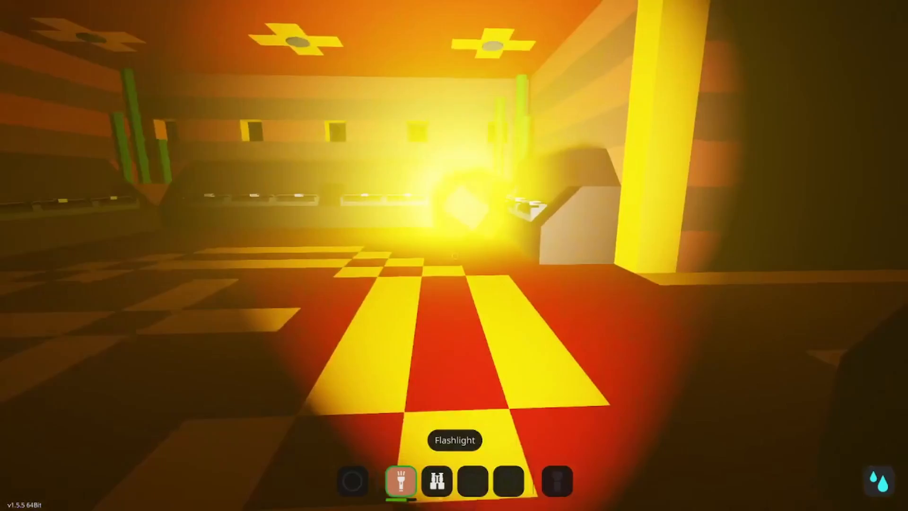
key(w)
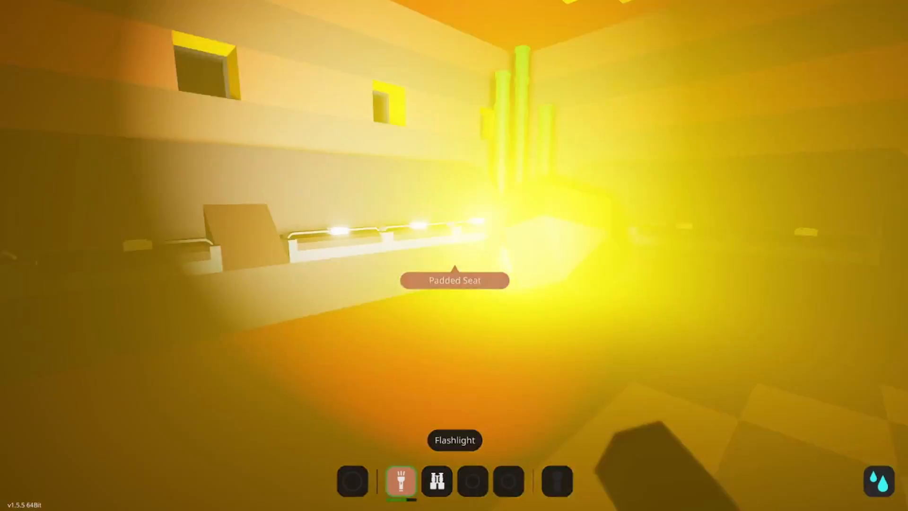
key(w)
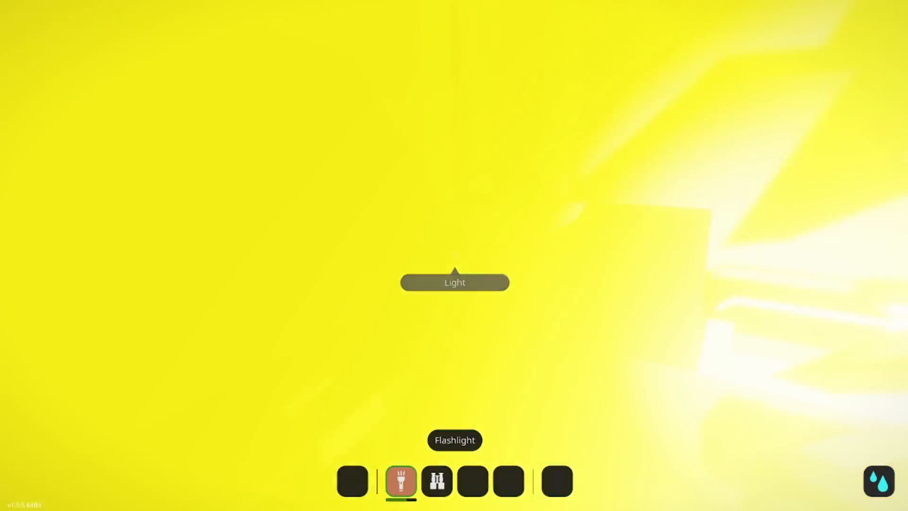
key(s)
key(w)
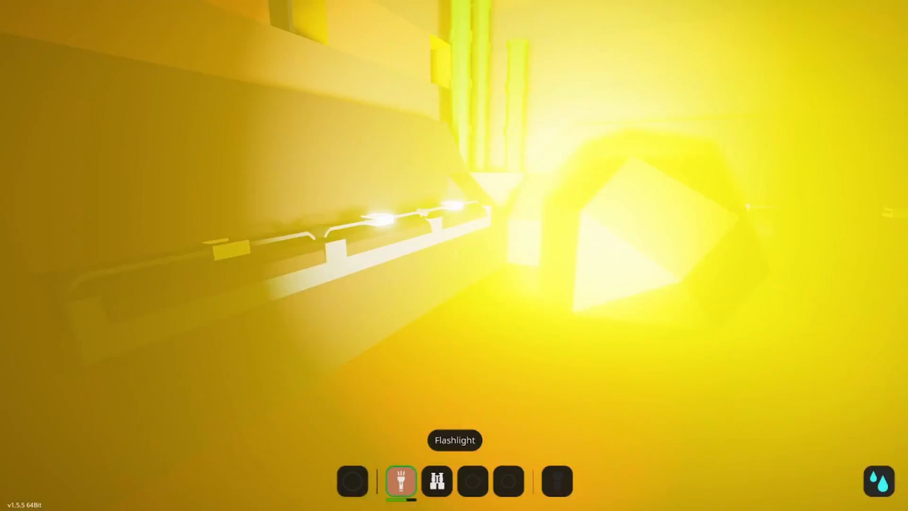
key(w)
key(s)
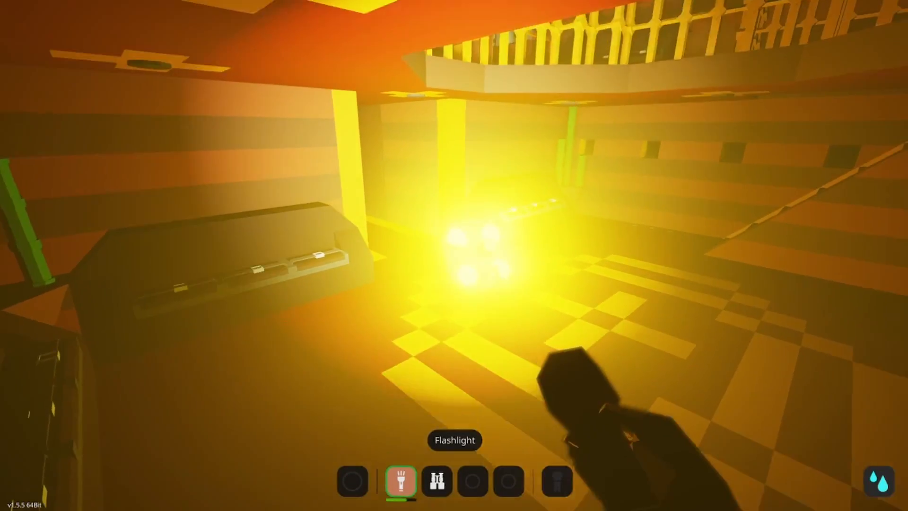
- Pass through the light, look up across the lounge, then turn on the flashlight facing the corridor
key(w)
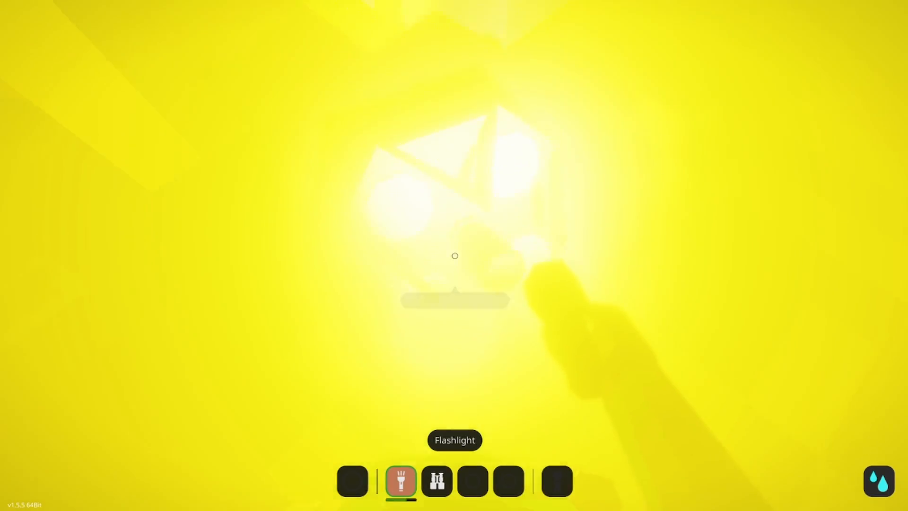
key(w)
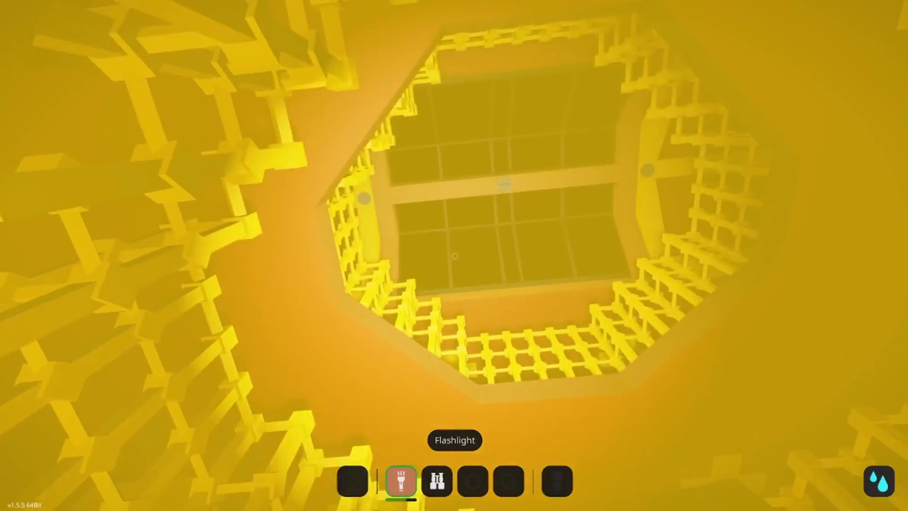
key(w)
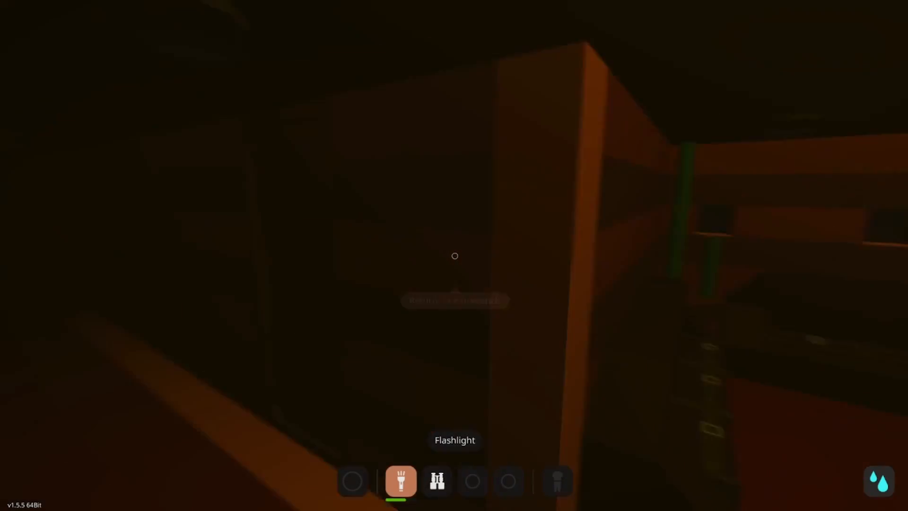
key(w)
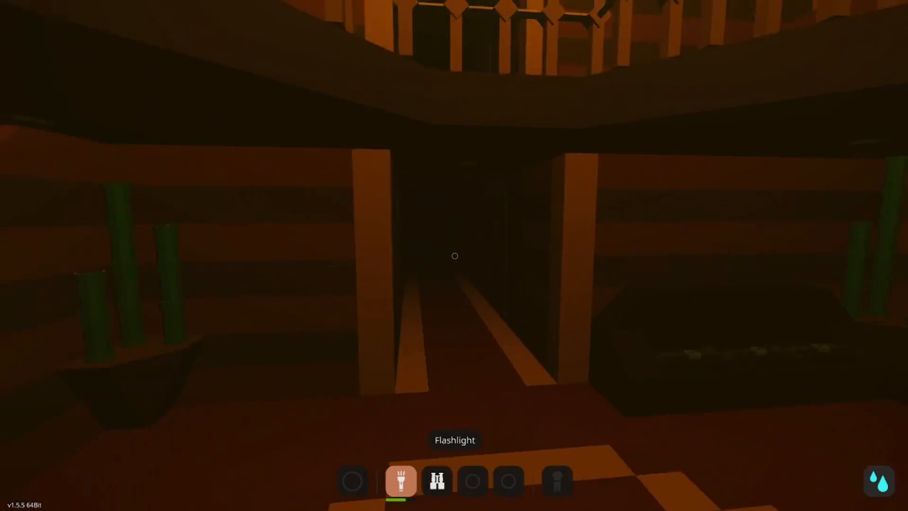
click(455, 256)
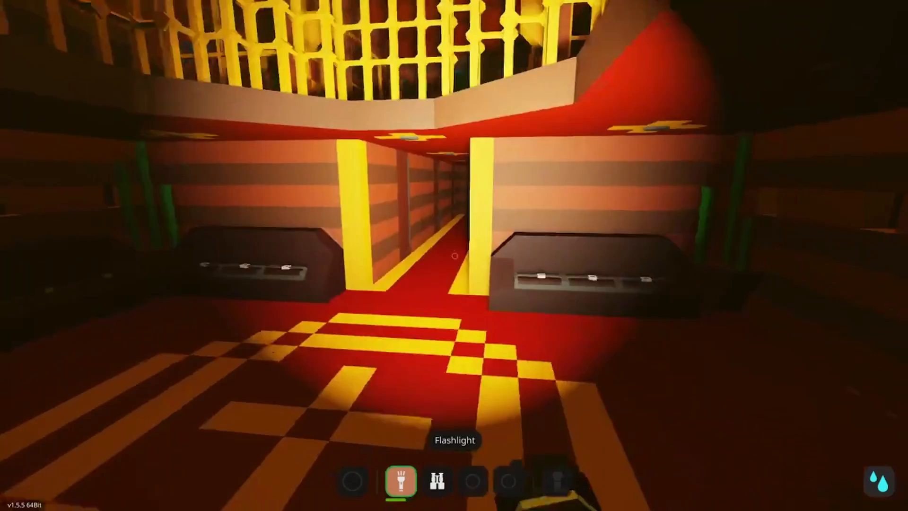
- Walk down the corridor, open the cabin door and step inside the cabin
key(w)
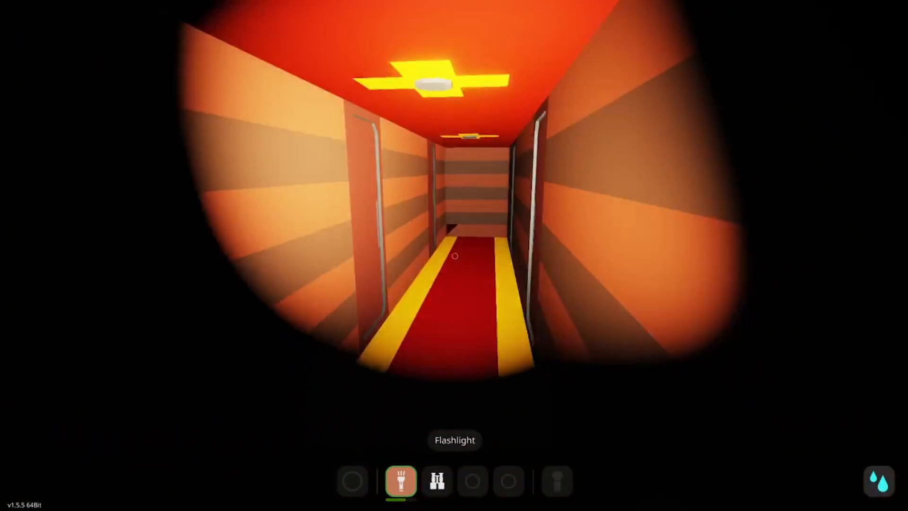
key(e)
key(w)
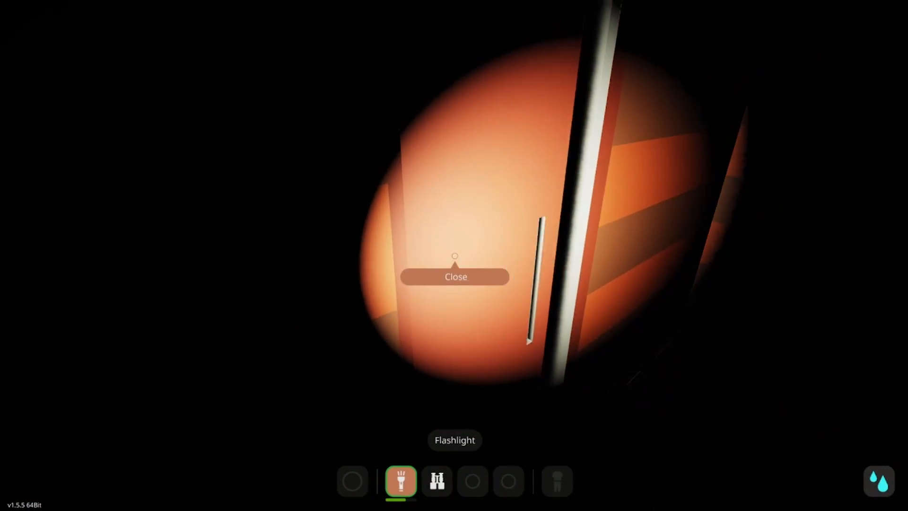
key(w)
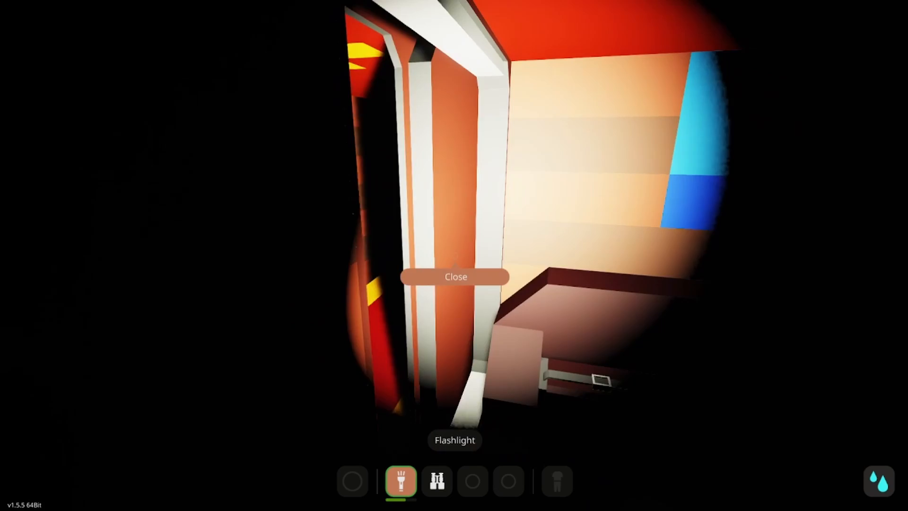
- Look over the cabin's bed, workbench and walls, then switch the flashlight off
key(w)
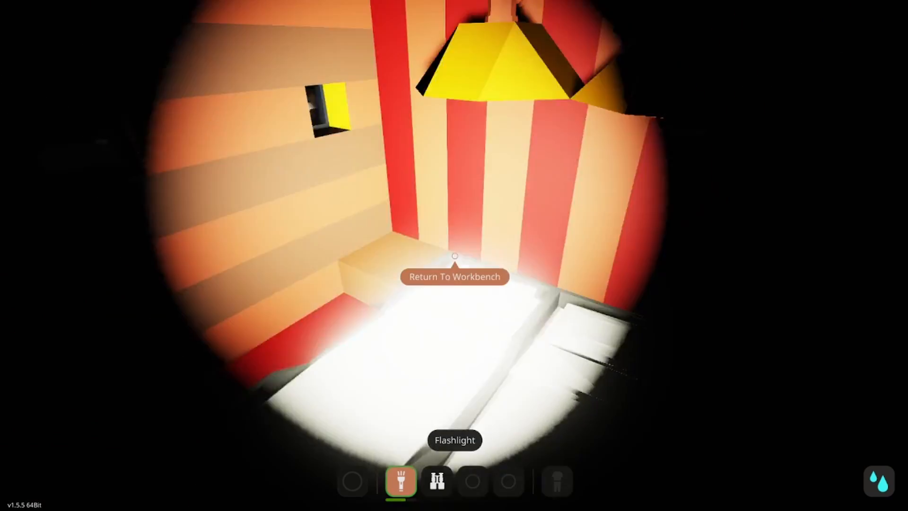
key(w)
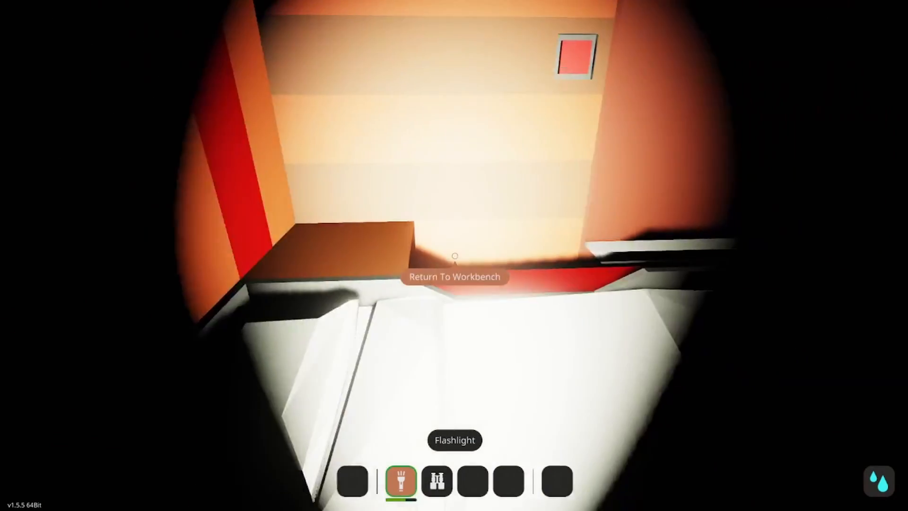
key(w)
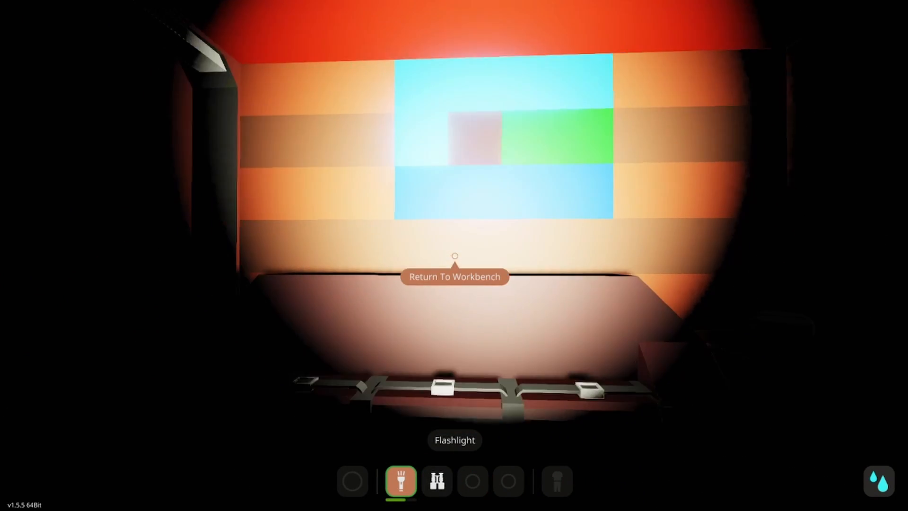
key(f)
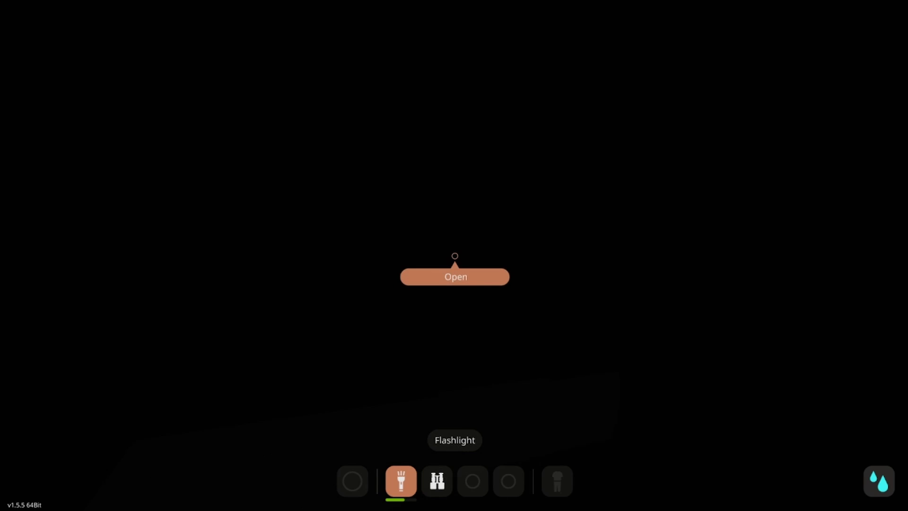
- Relight the flashlight, walk back along the red corridor and open another cabin's door
key(f)
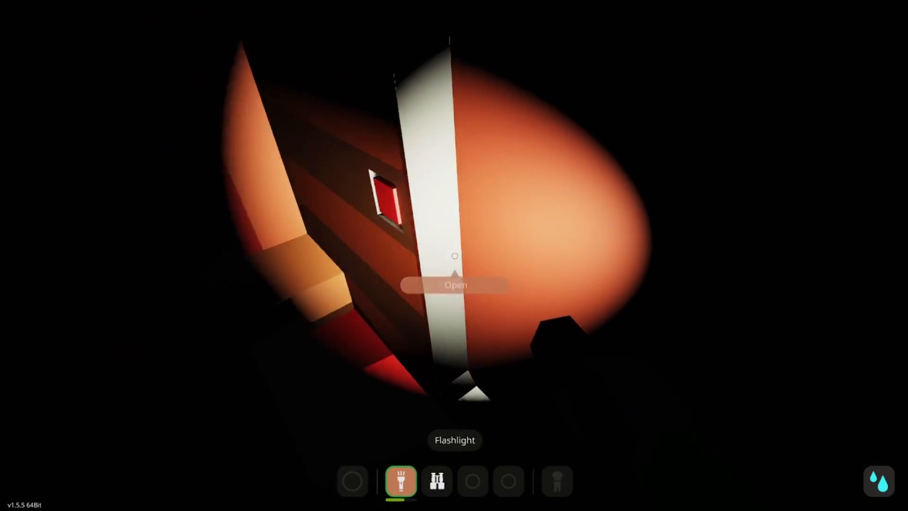
key(w)
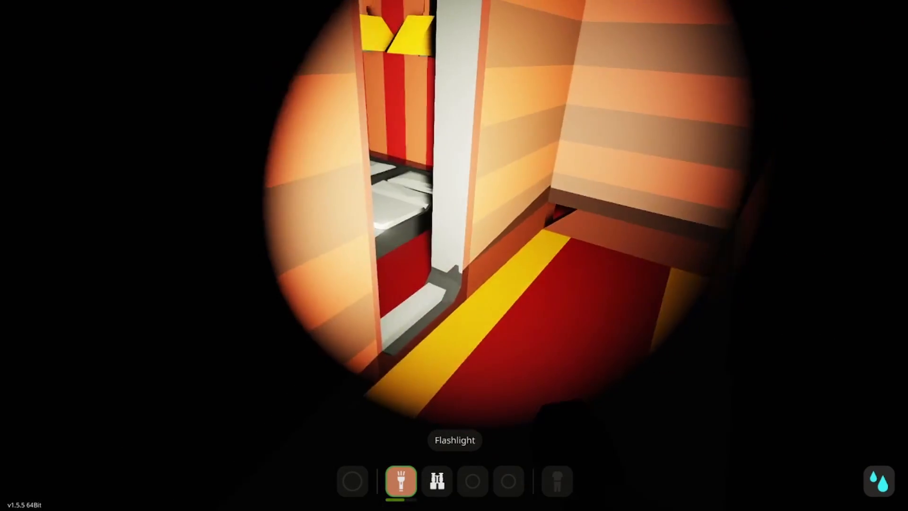
key(w)
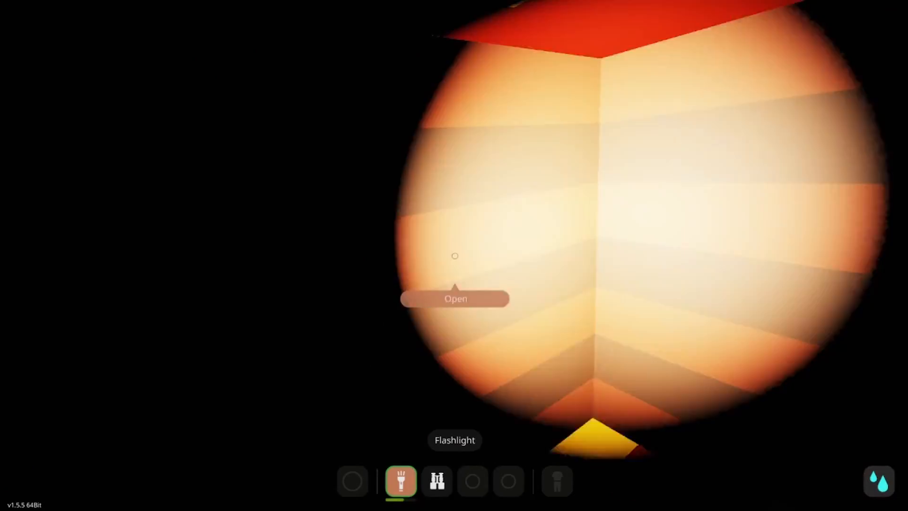
click(454, 256)
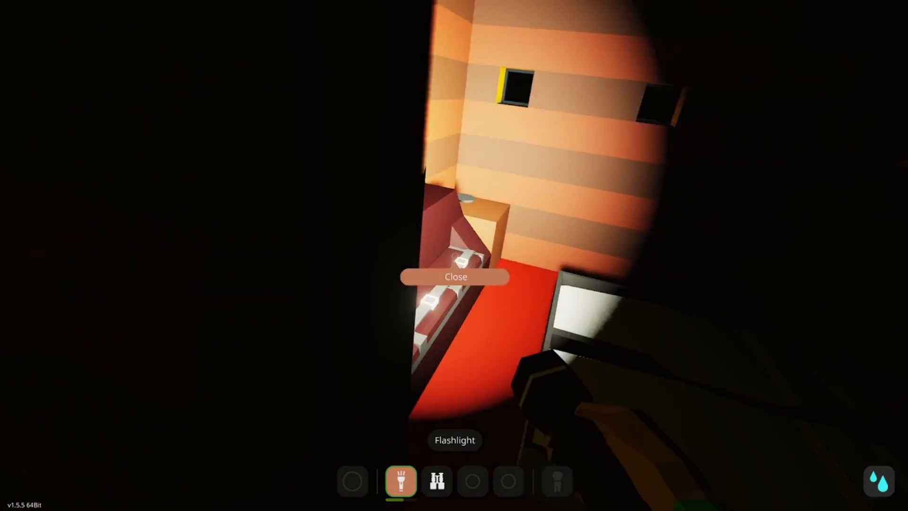
- Search the hallway and the red crib room by flashlight
key(e)
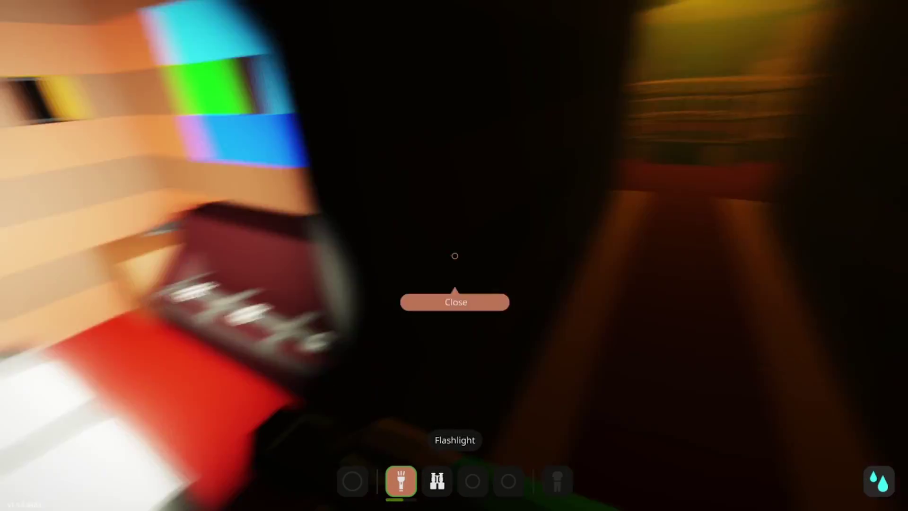
click(454, 255)
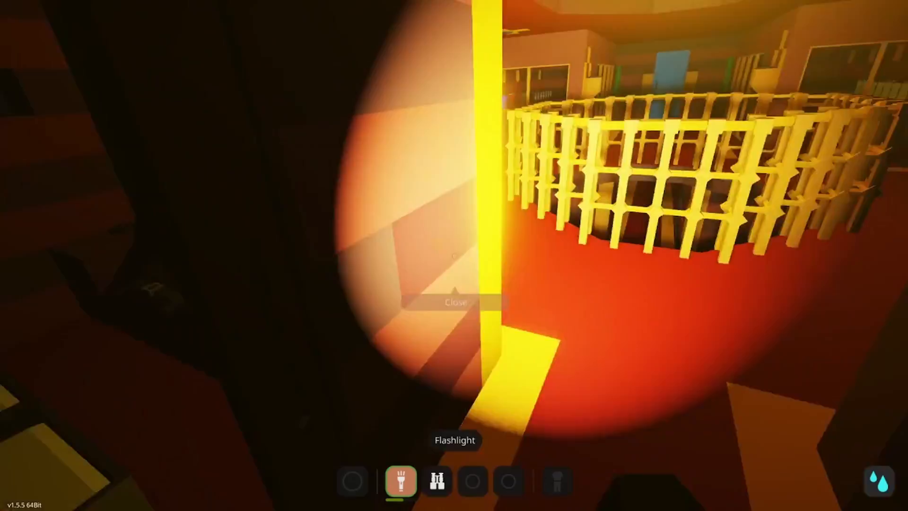
click(454, 256)
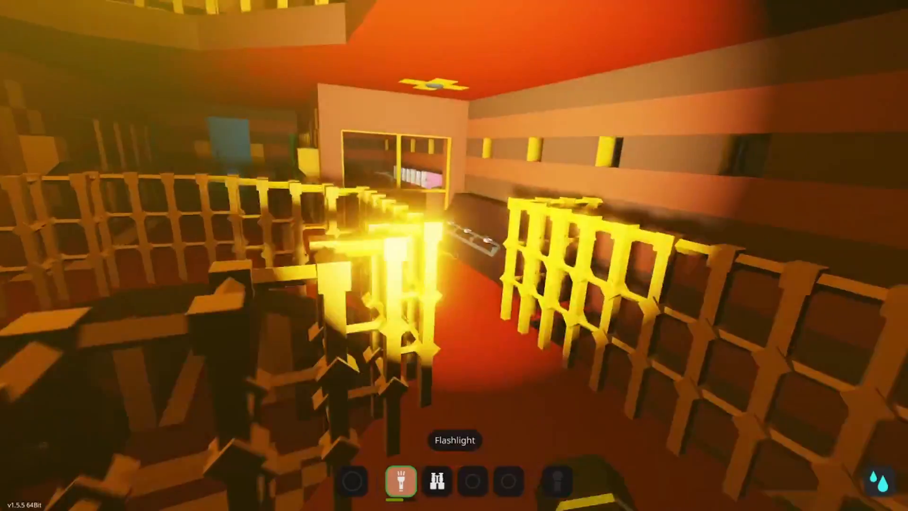
key(w)
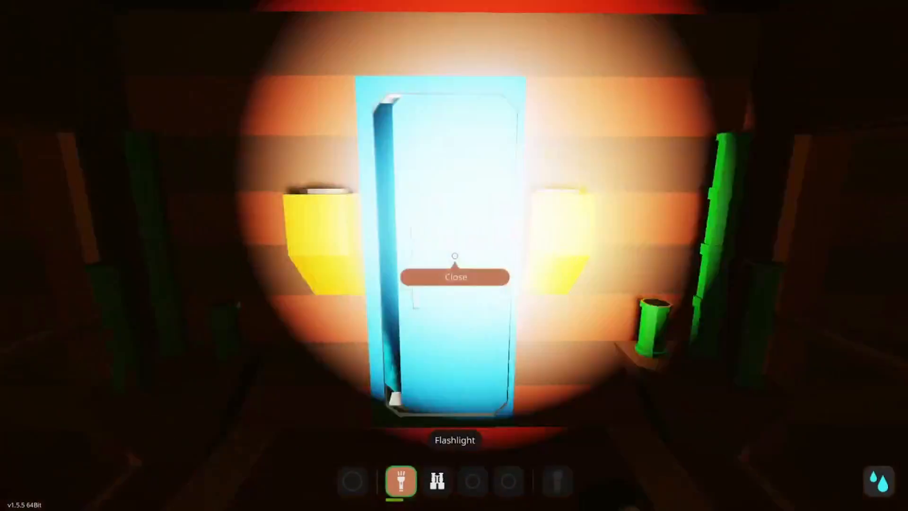
key(w)
key(w)
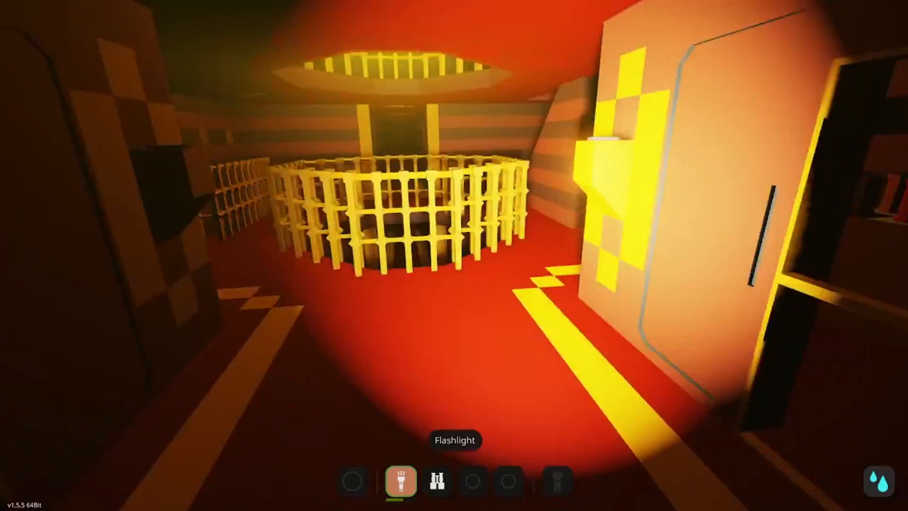
key(w)
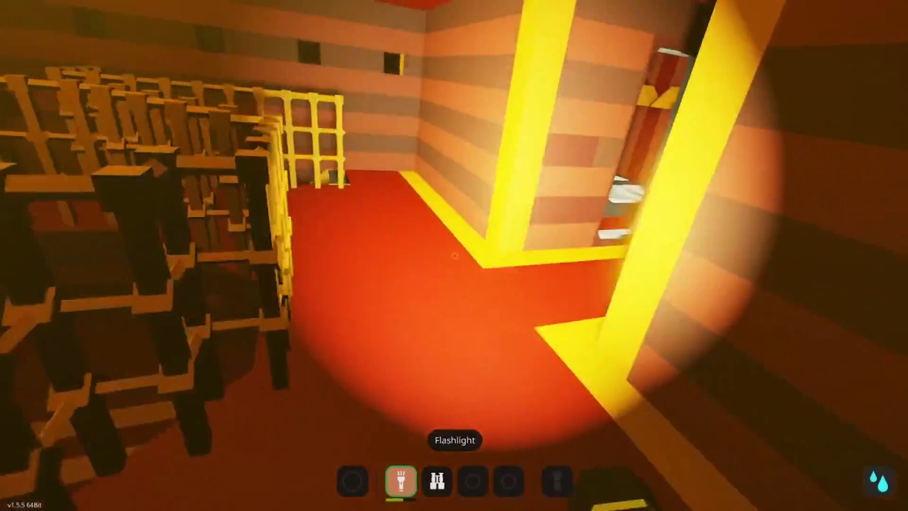
- Cross the couch lounge and striped corridor to the yellow-railed staircase and climb it
key(w)
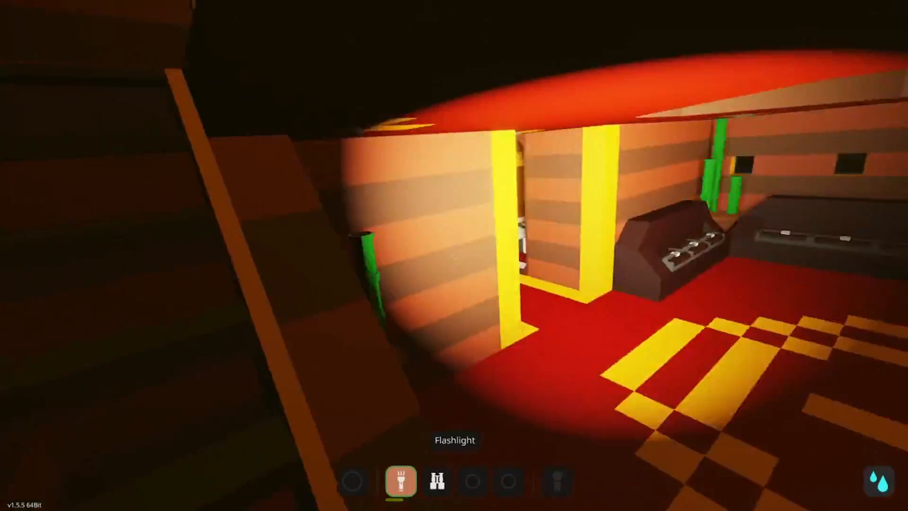
key(w)
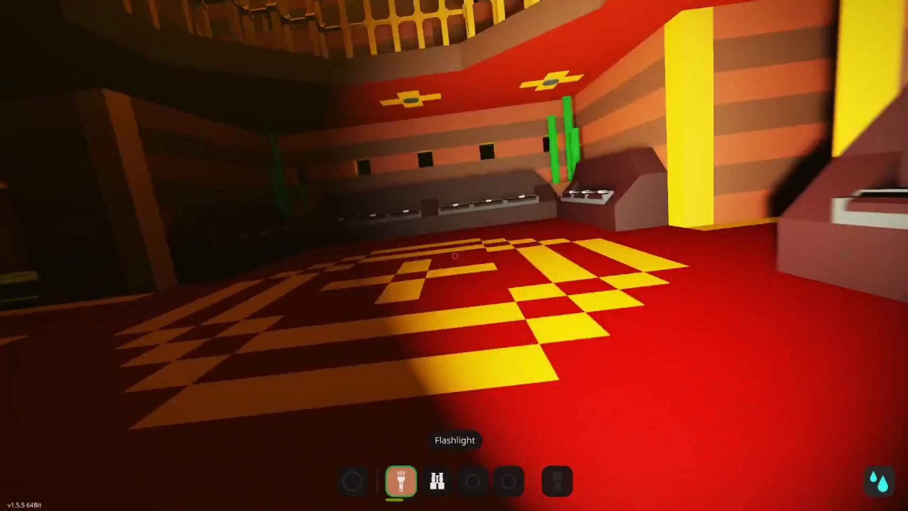
key(w)
key(w)
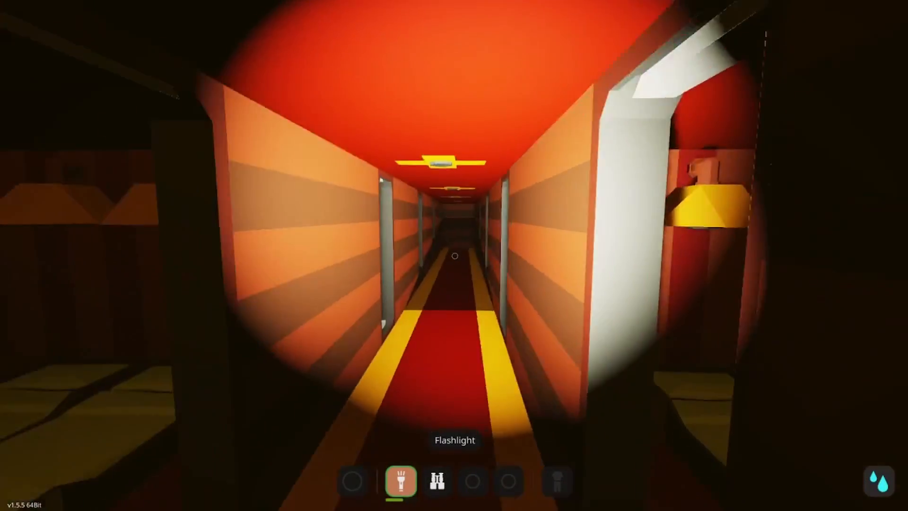
key(w)
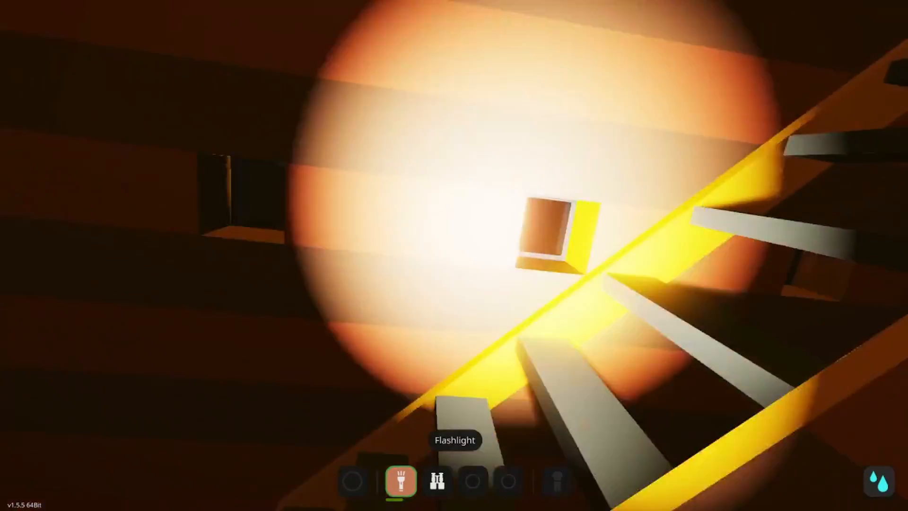
key(w)
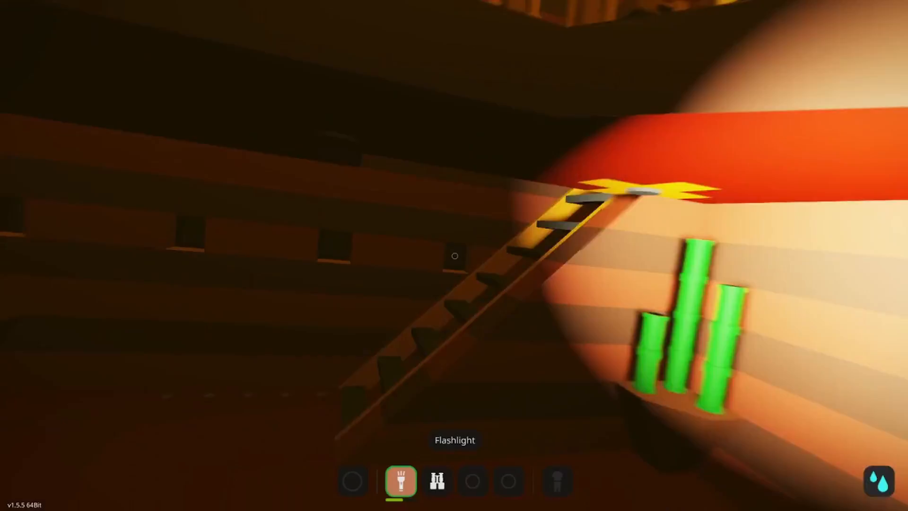
key(w)
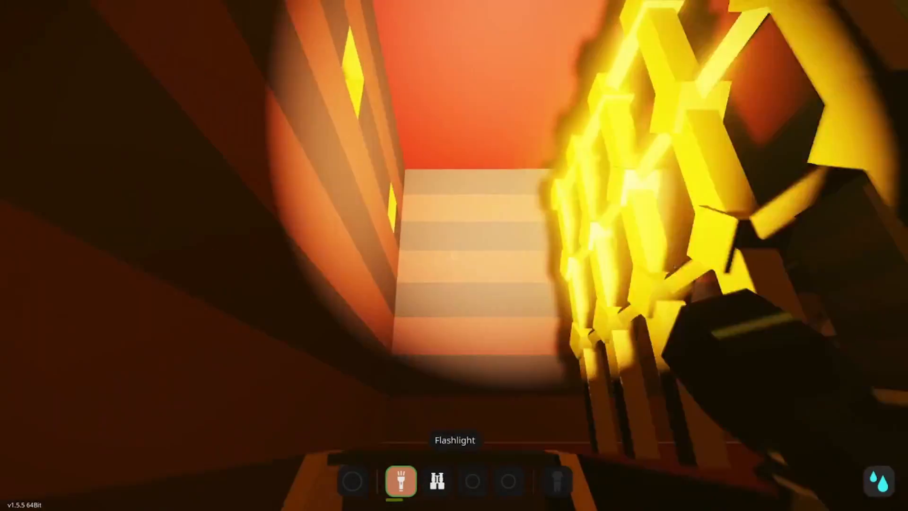
key(w)
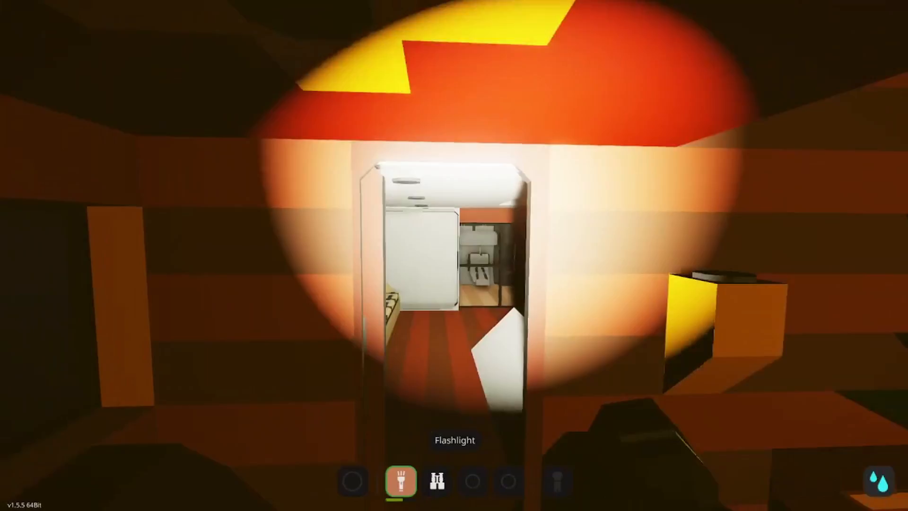
- Pass through the cabin and corridor and climb the staircase toward the door
key(w)
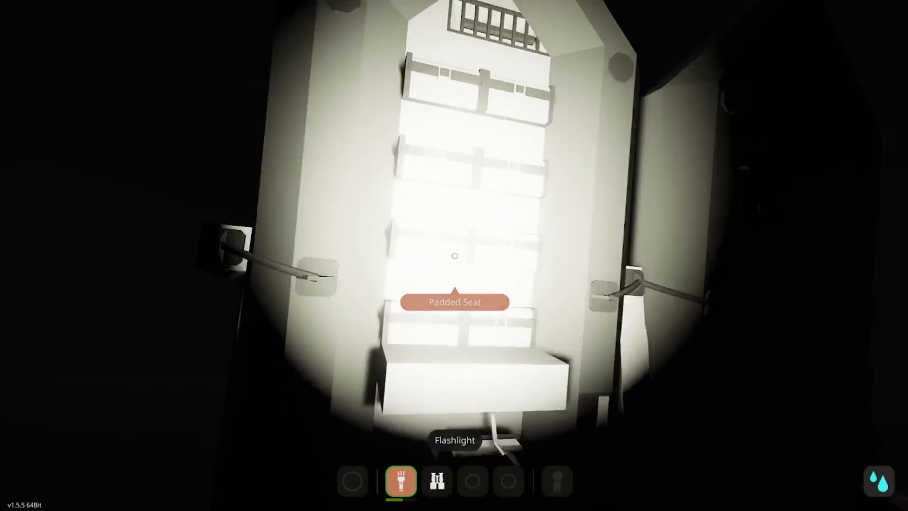
key(w)
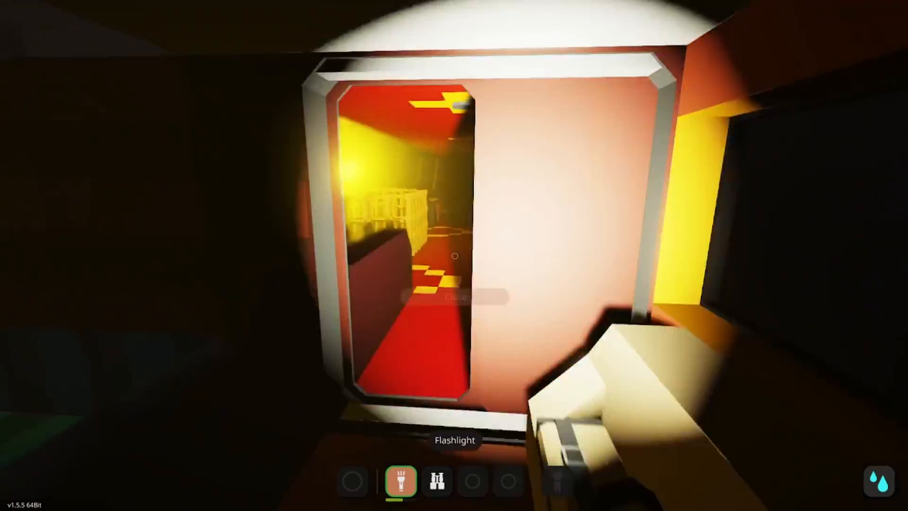
key(w)
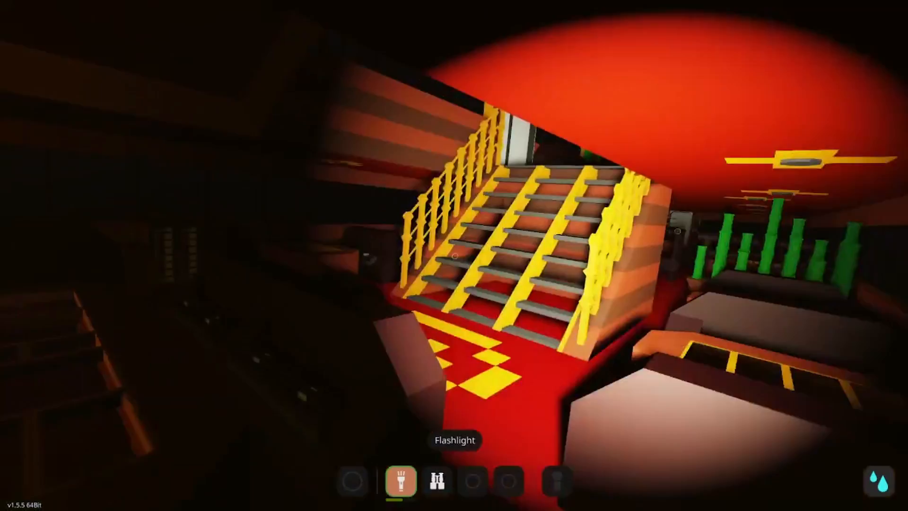
key(w)
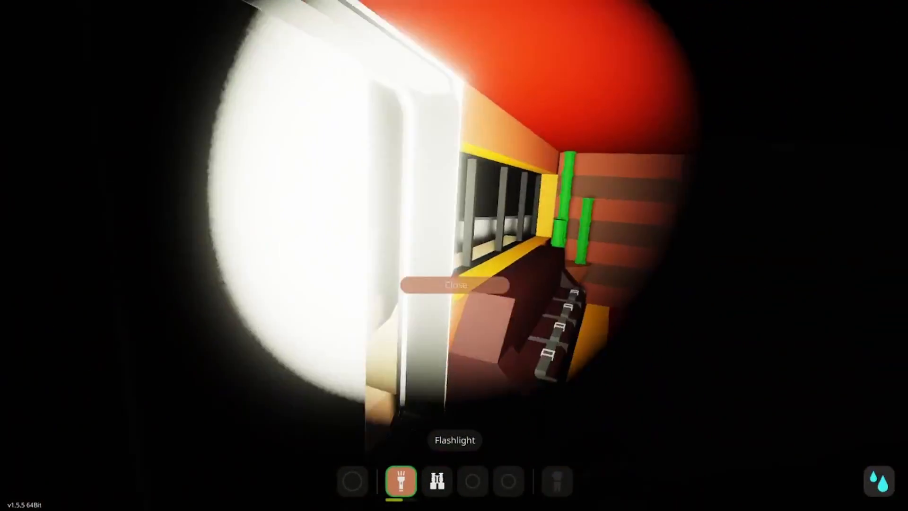
key(w)
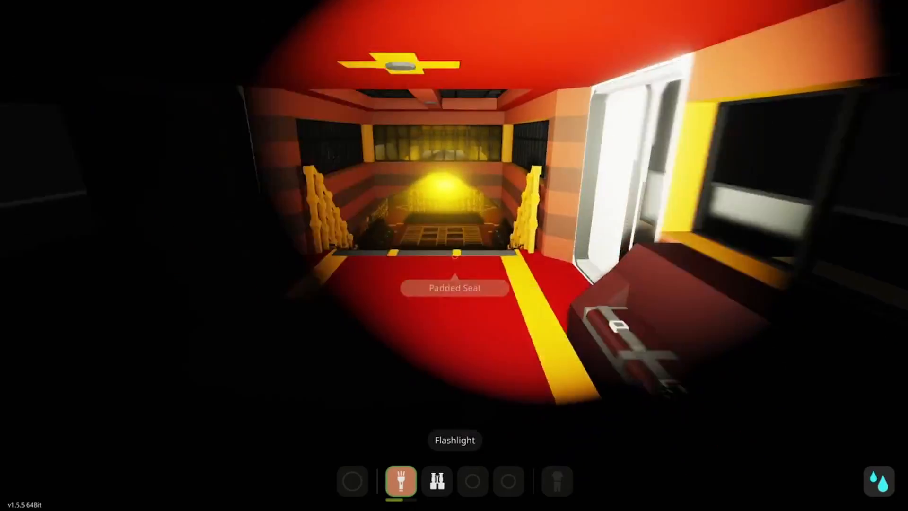
- Look over the window-side tables and padded seats of the dining area
key(w)
key(w)
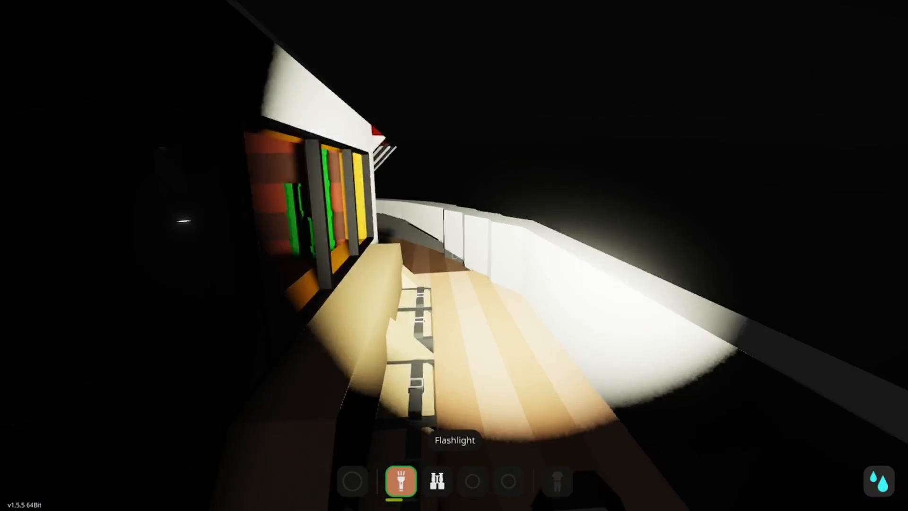
key(w)
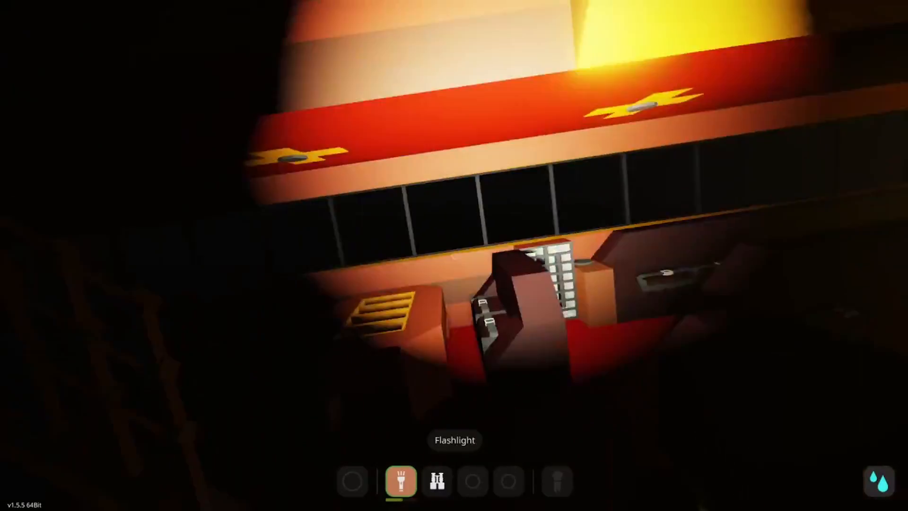
key(w)
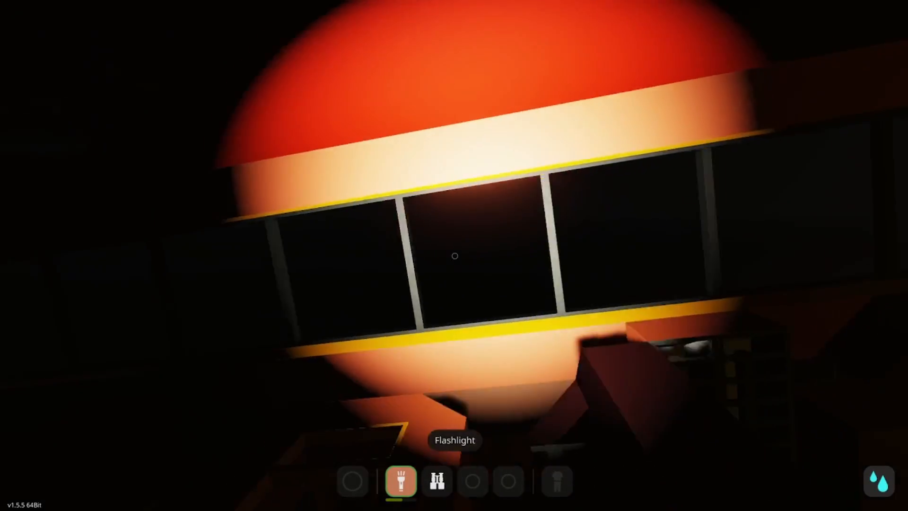
key(w)
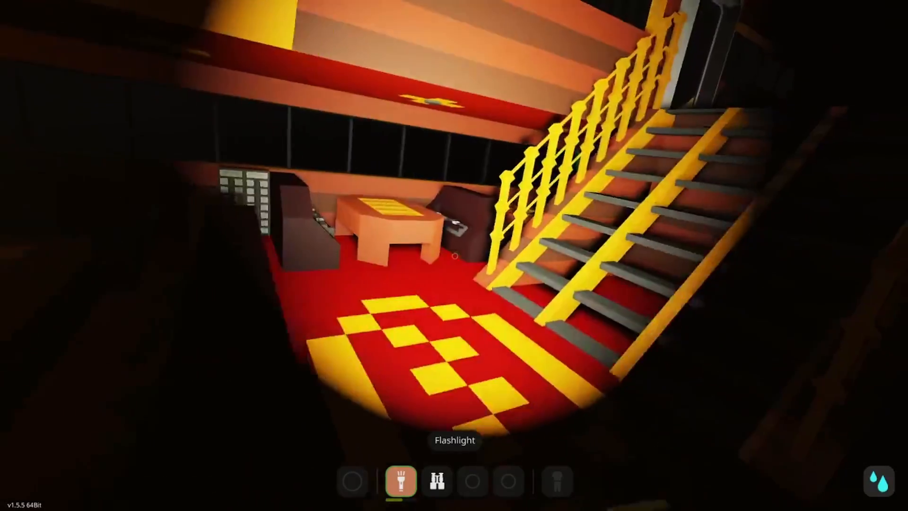
key(w)
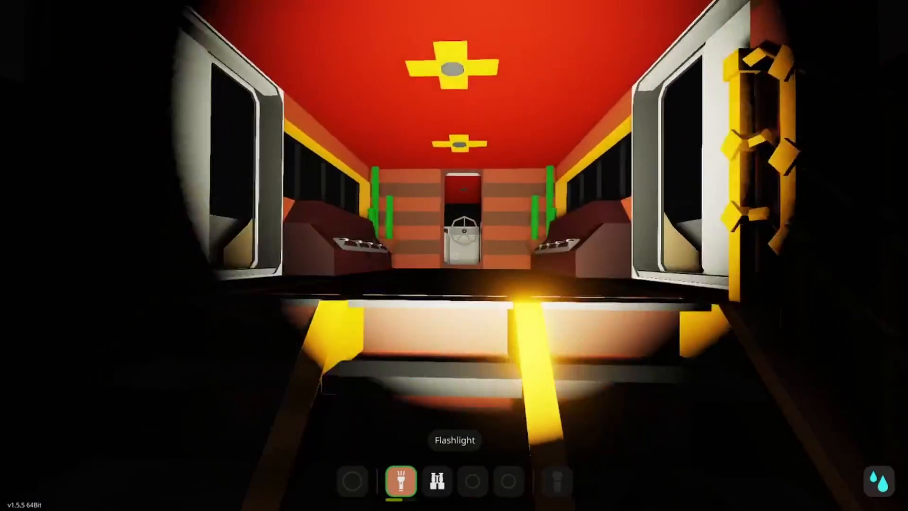
key(w)
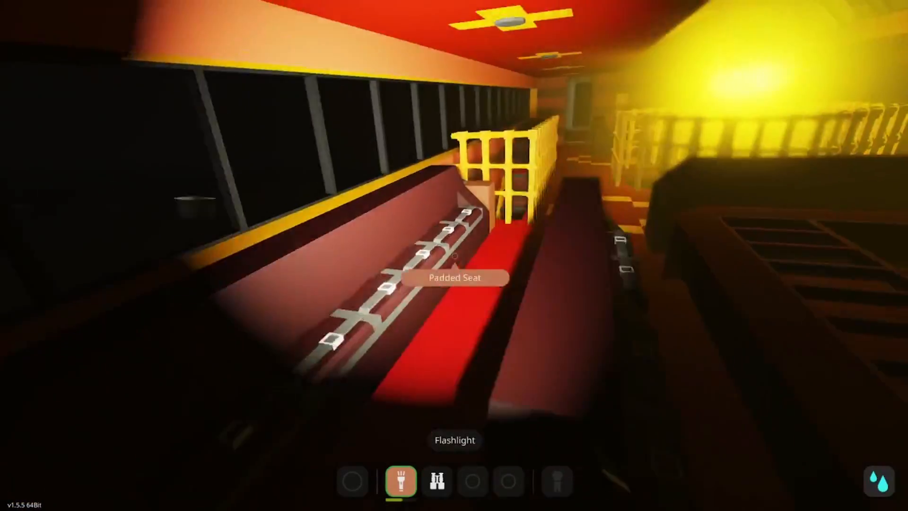
key(w)
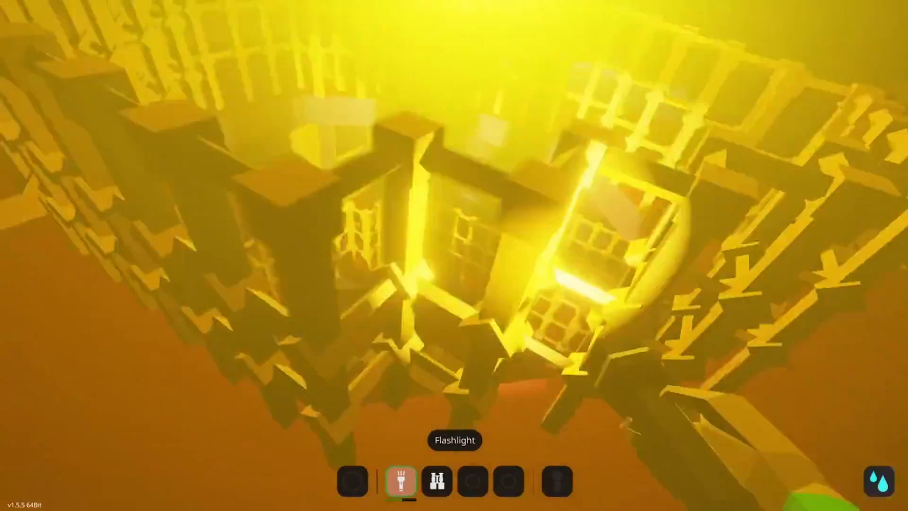
- Walk through the shelf room and seat rows into the red-carpeted hallway
key(w)
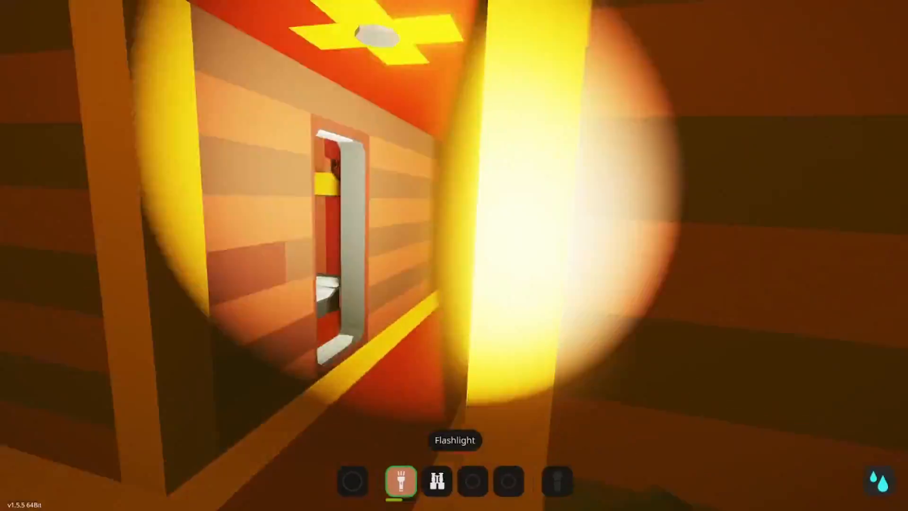
key(w)
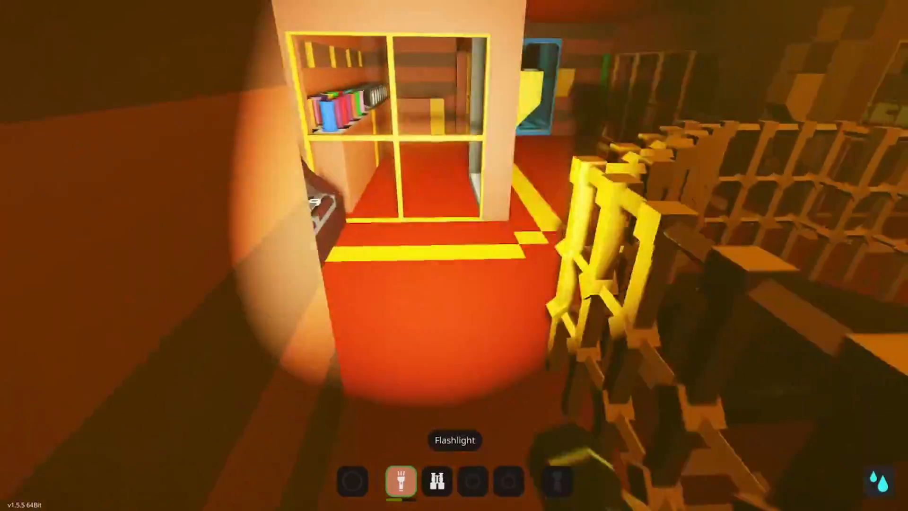
key(w)
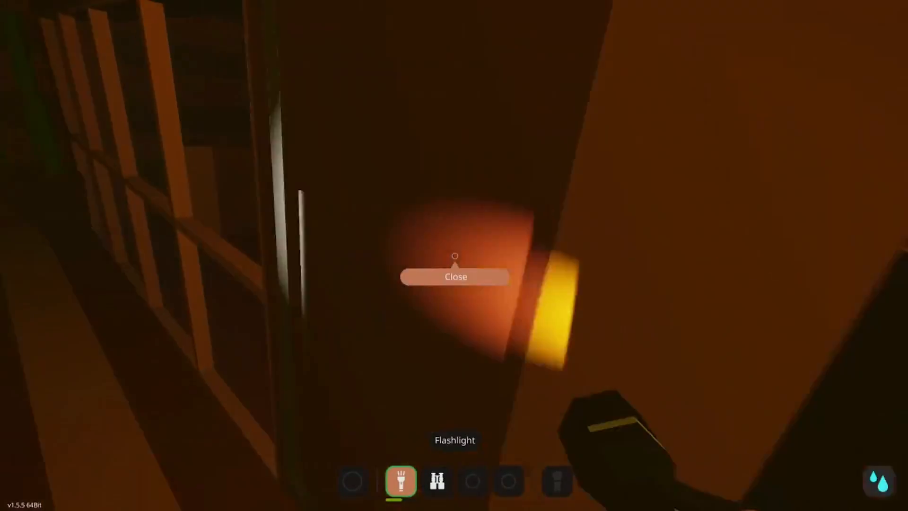
key(w)
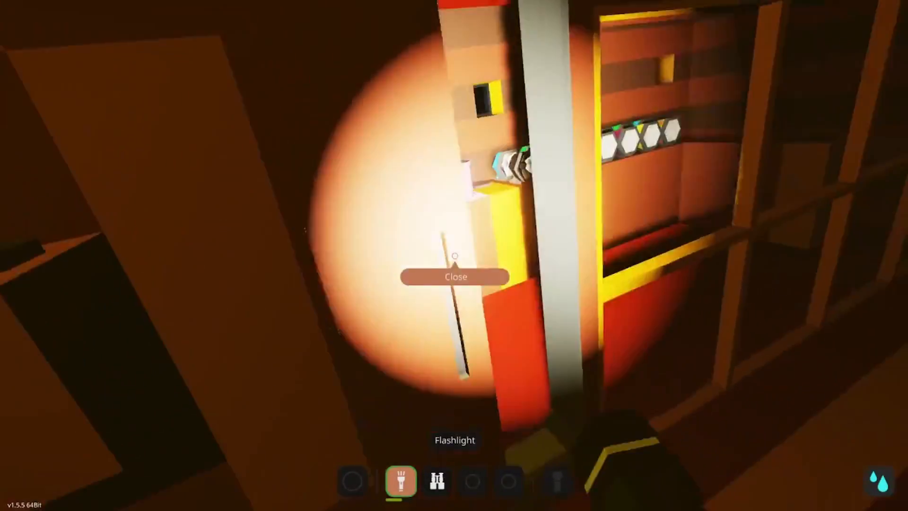
key(w)
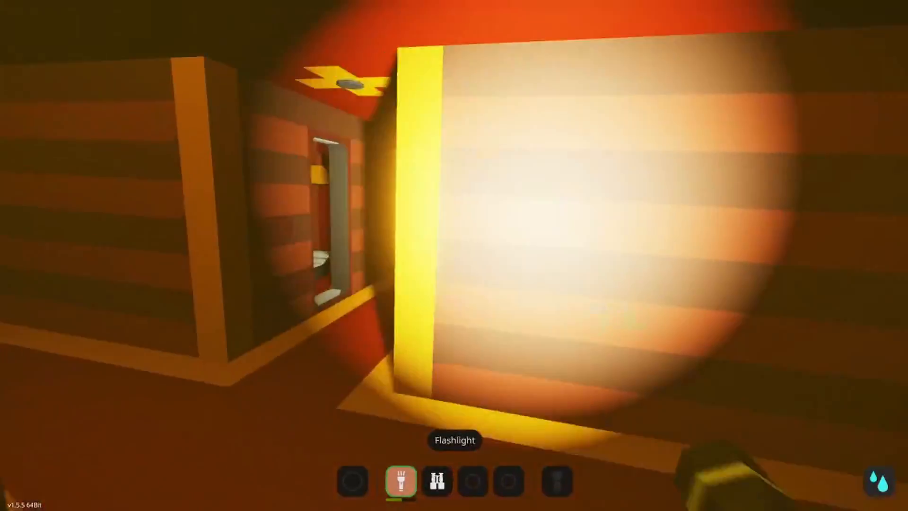
key(w)
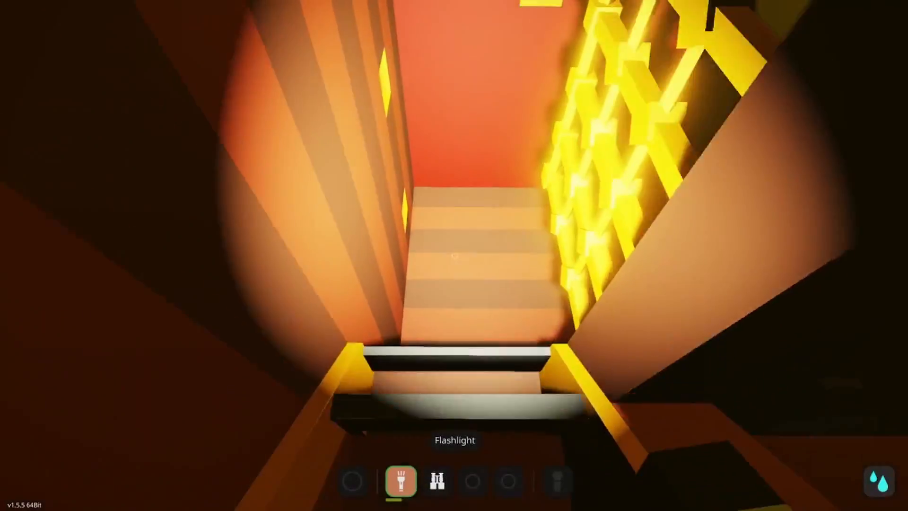
- Take the stairs and hallway into the white lifeboat room
key(w)
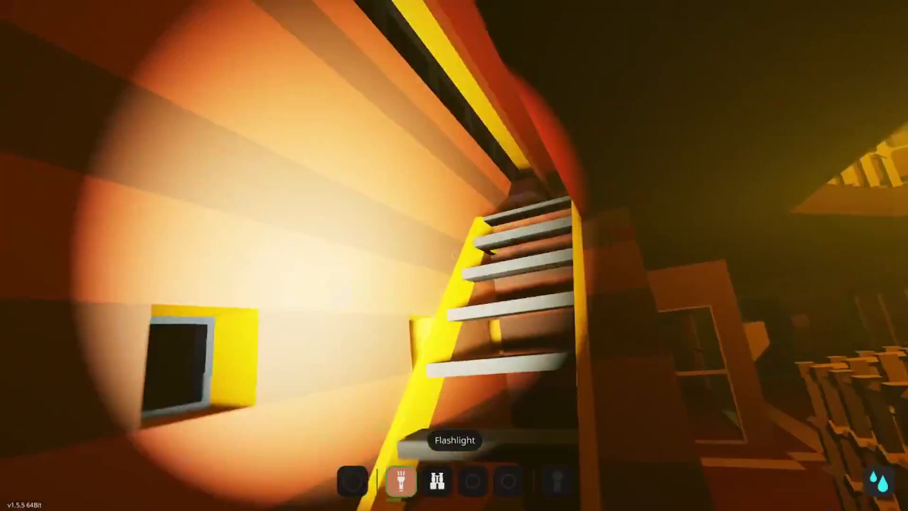
key(w)
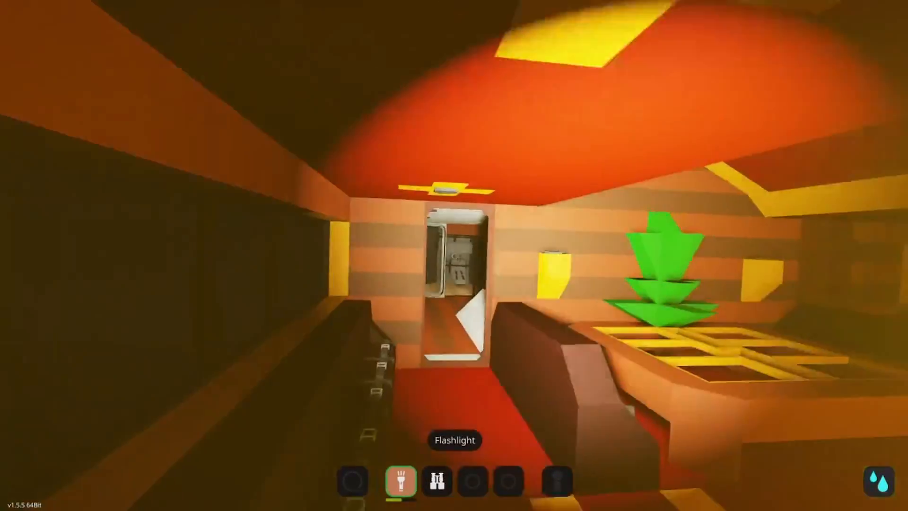
key(w)
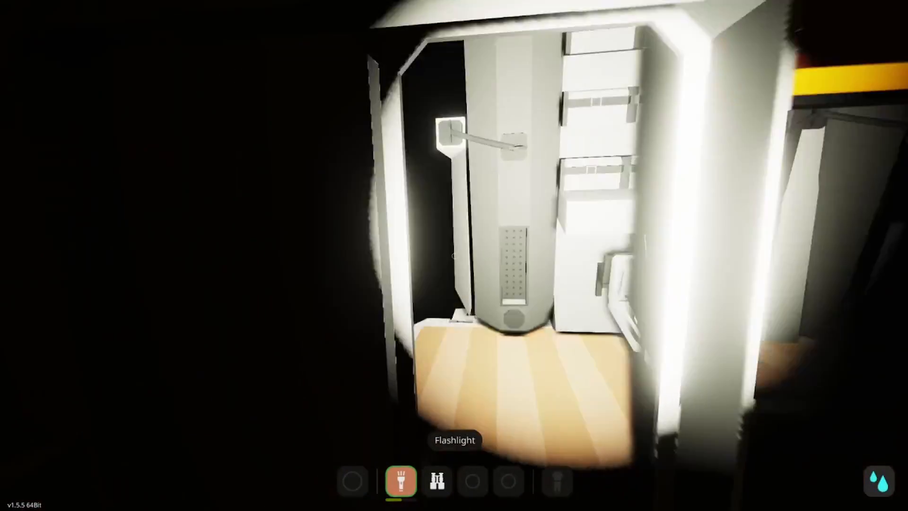
key(w)
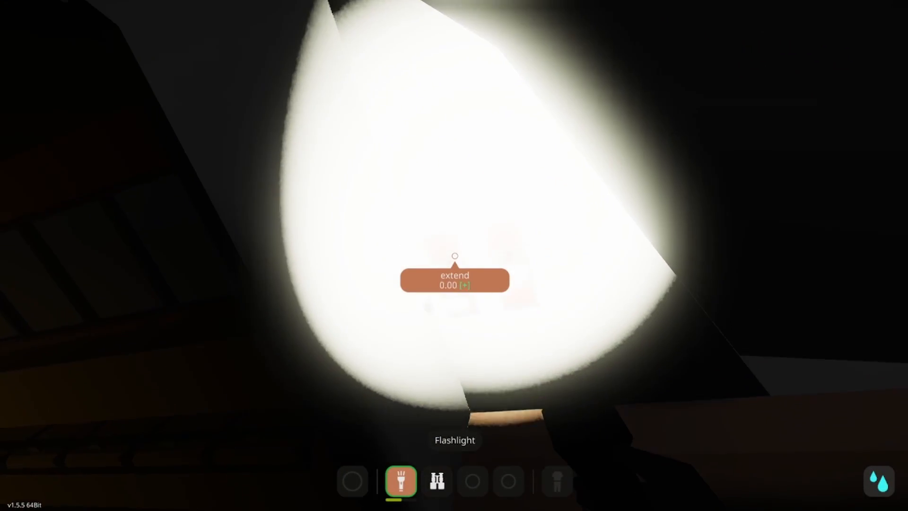
- Inspect the lifeboats and their boat-lowering controls
key(s)
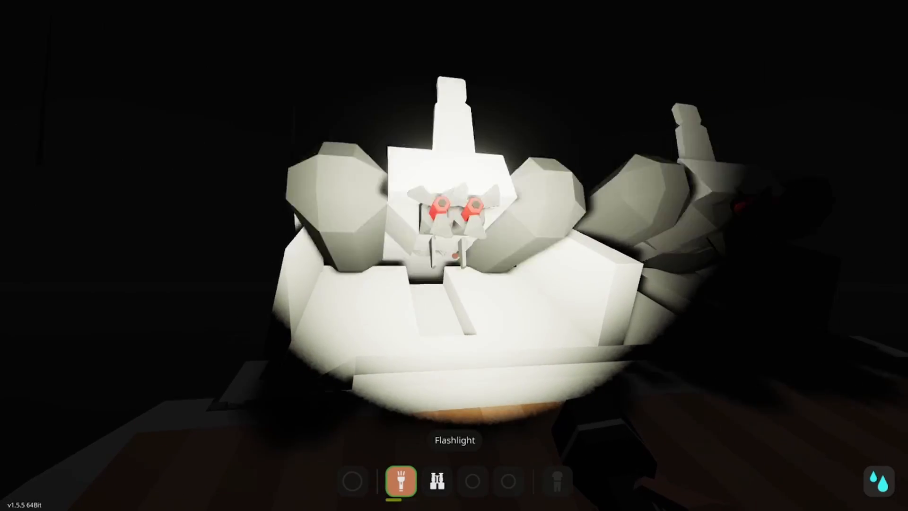
key(w)
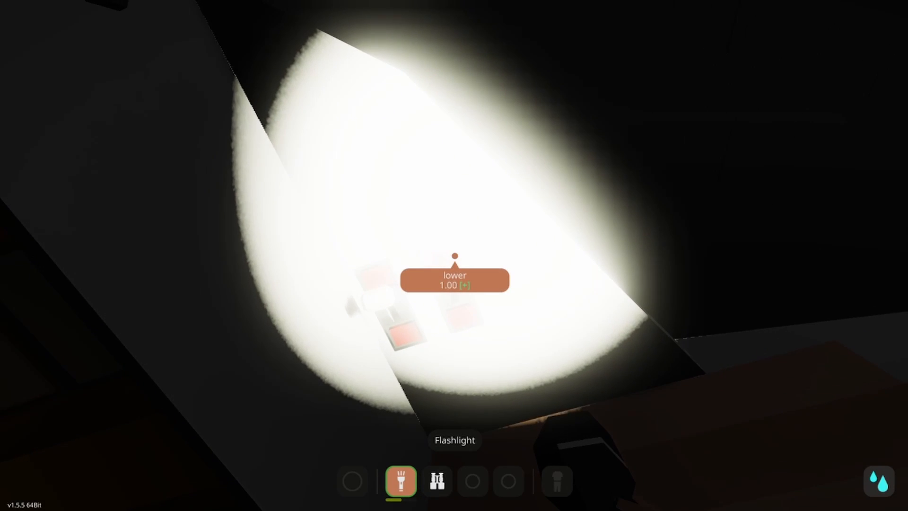
key(s)
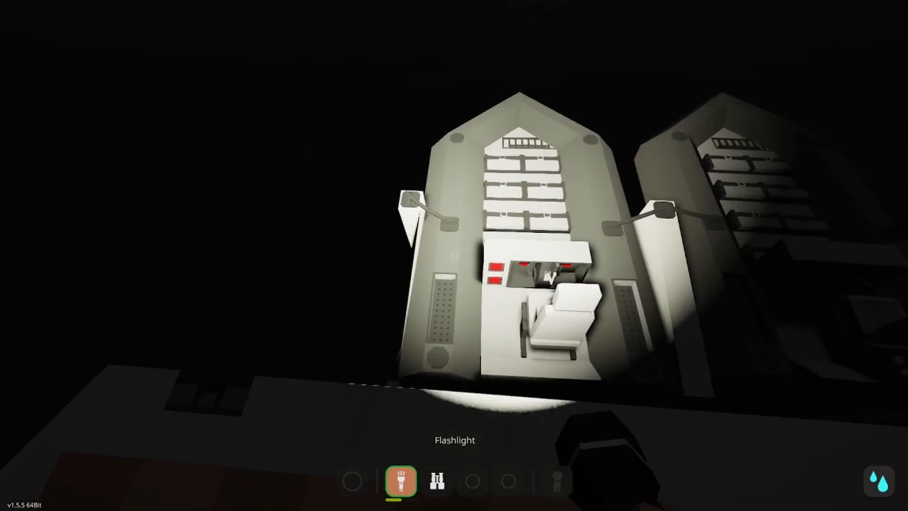
- Swap to the rope at the lifeboat's rope anchor, take it in hand and release it
key(w)
key(1)
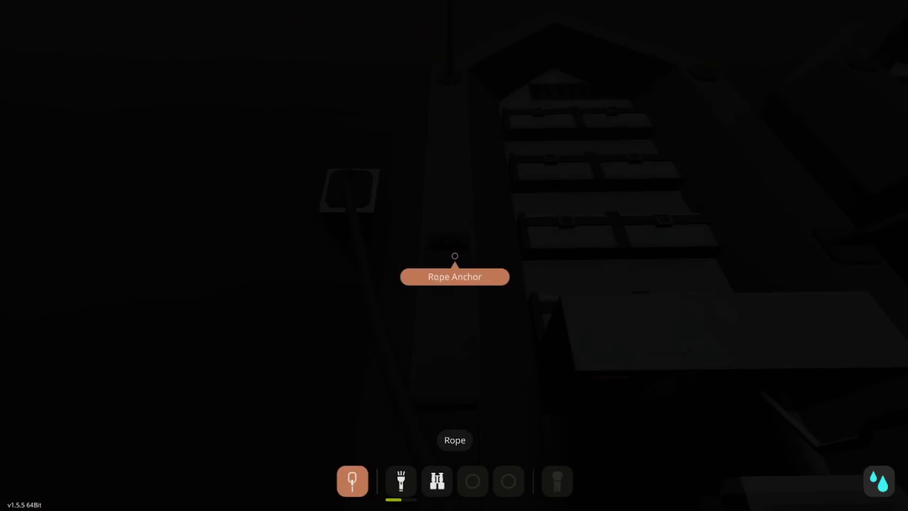
key(w)
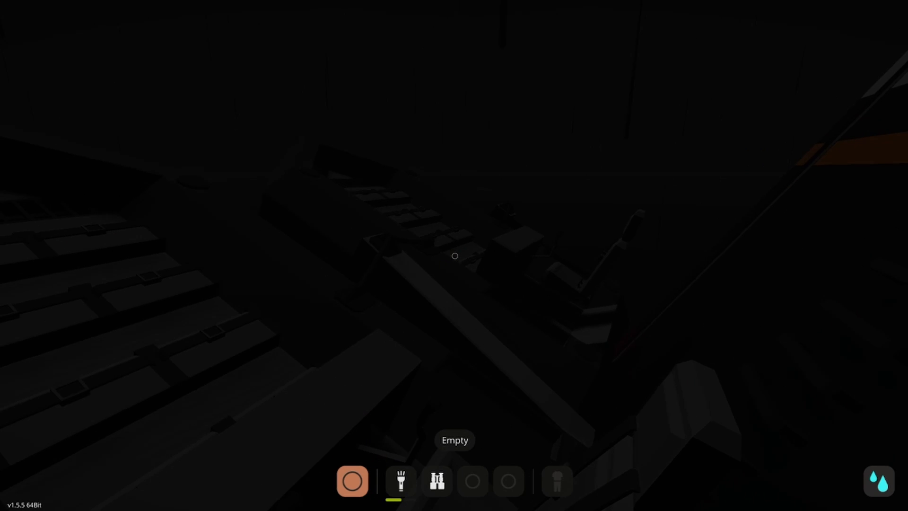
click(454, 256)
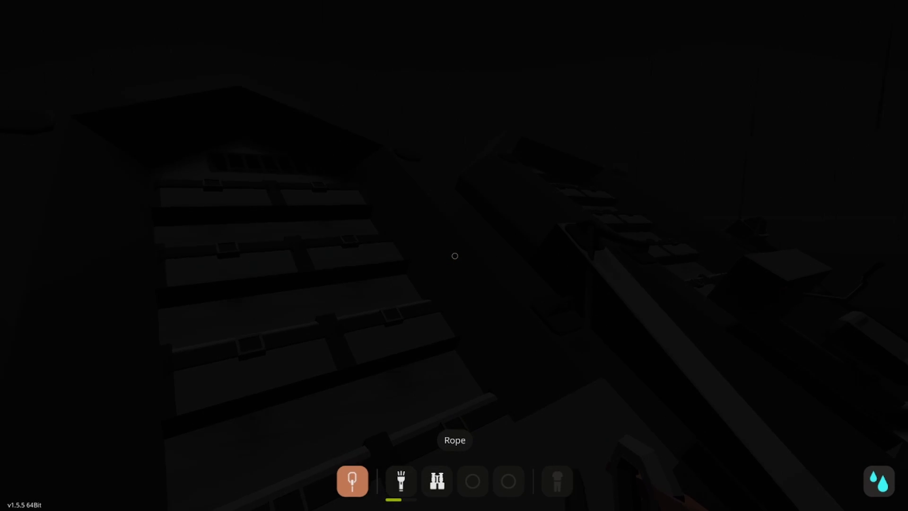
click(454, 256)
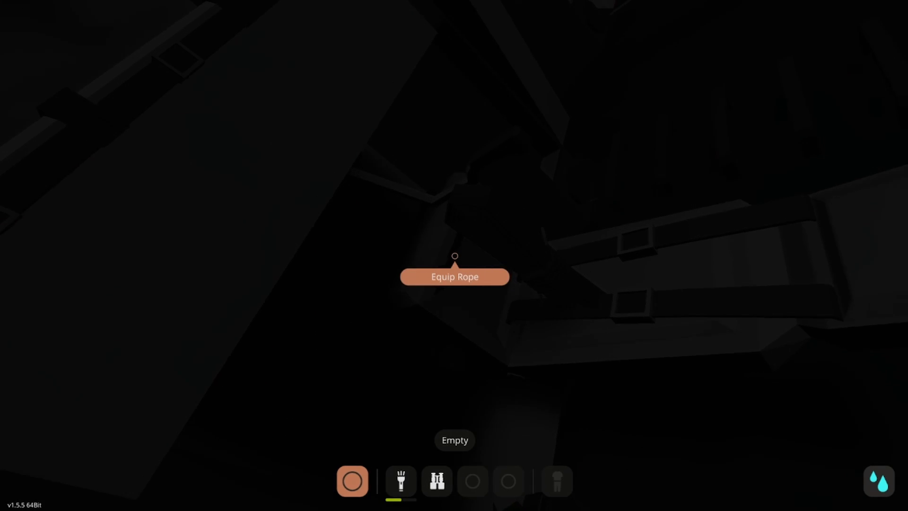
- Sit in the lifeboat's pilot seat and steer it out onto the foggy water
click(455, 256)
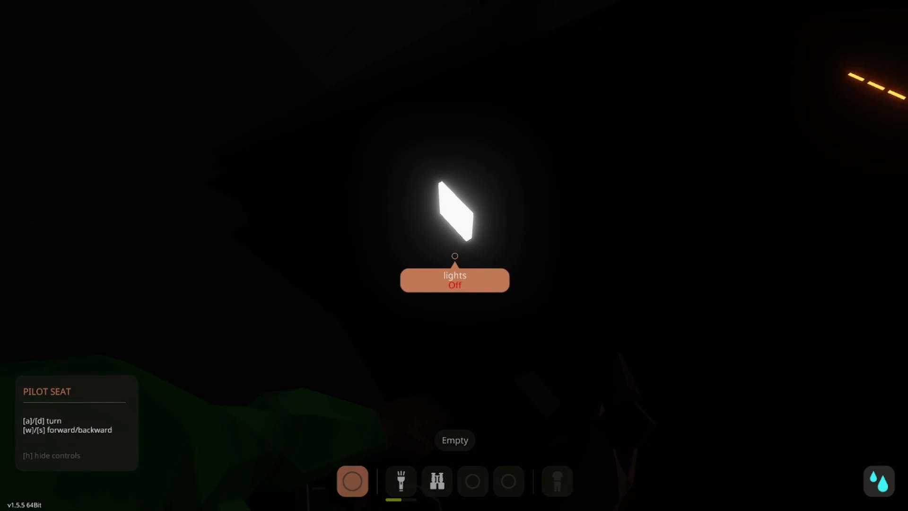
click(454, 280)
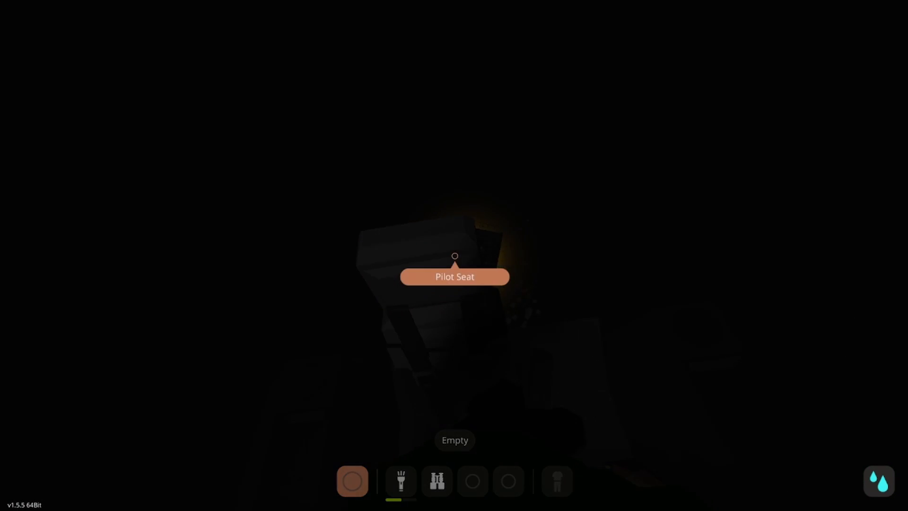
click(455, 256)
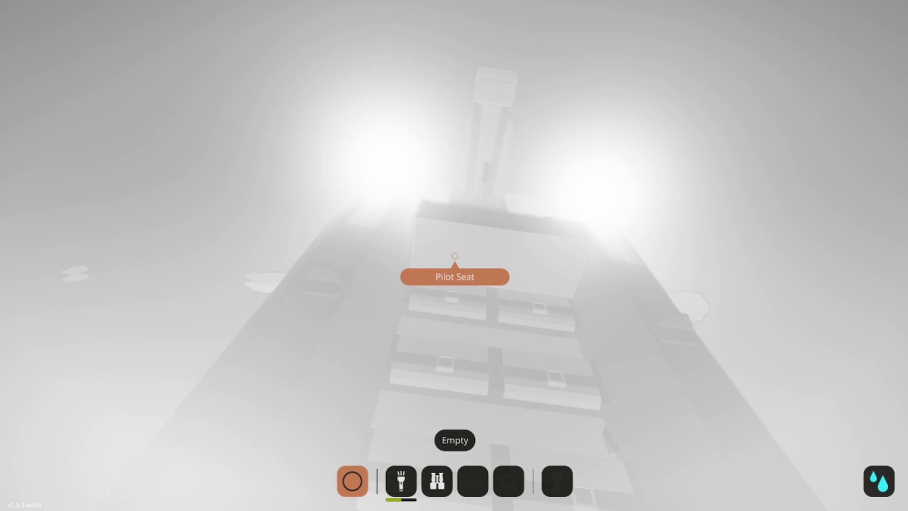
- Switch the lifeboat's lights off at the switch panel and bring out the flashlight
key(w)
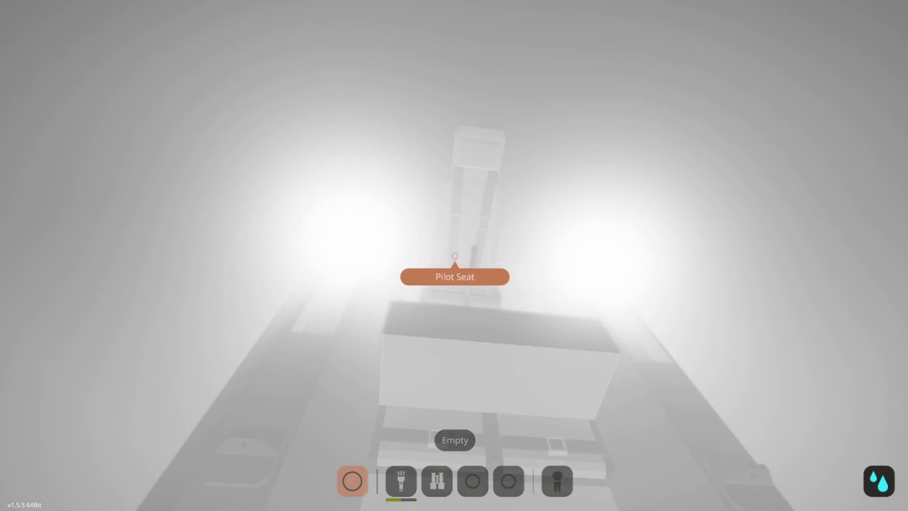
key(w)
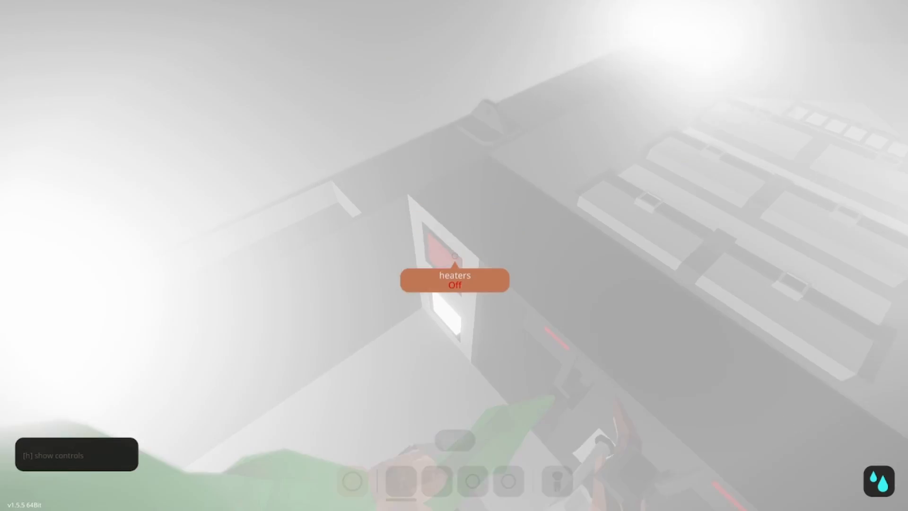
key(e)
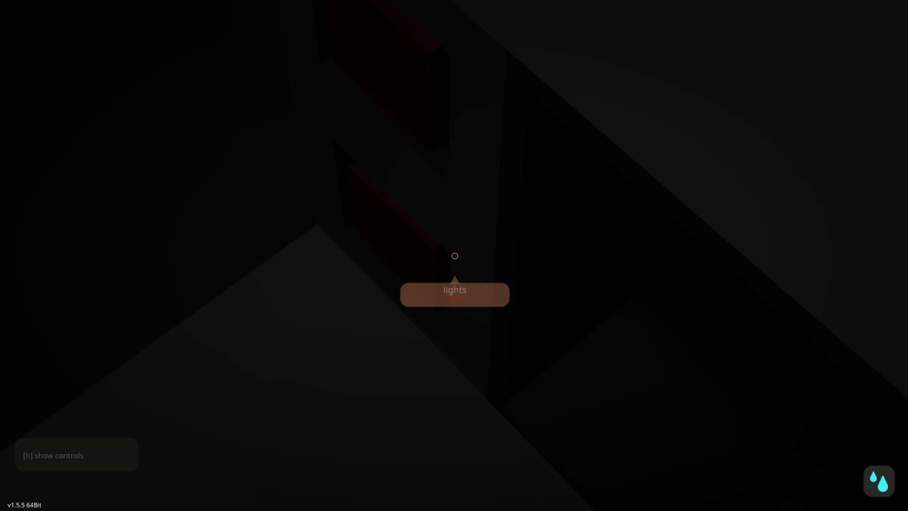
key(2)
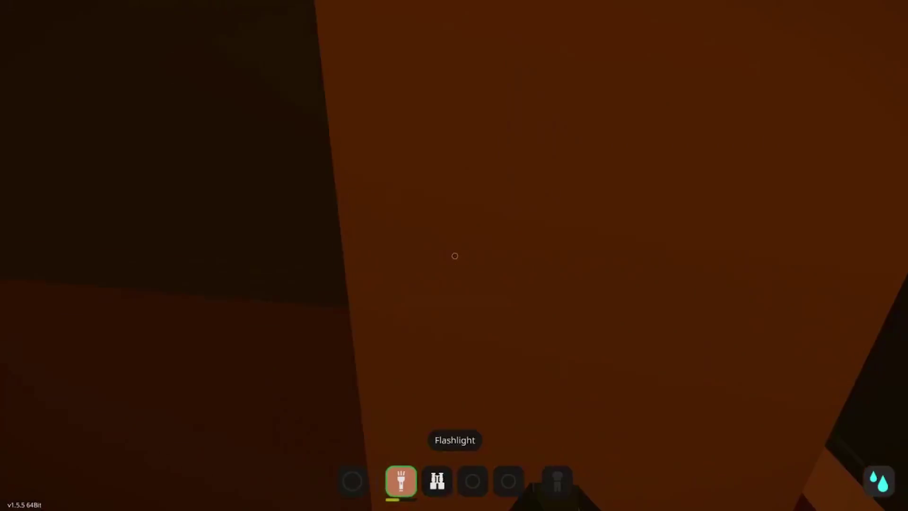
- Look down the red corridor and switch the cabin lights on
click(454, 255)
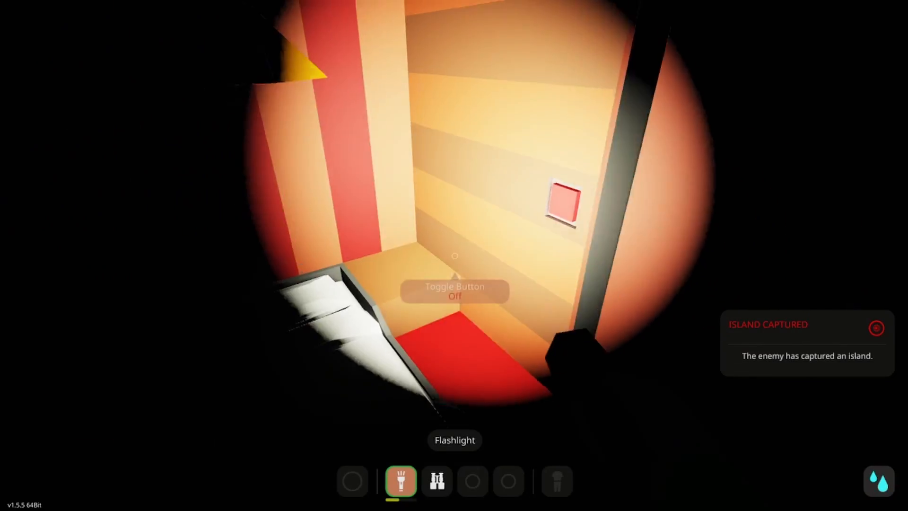
click(455, 255)
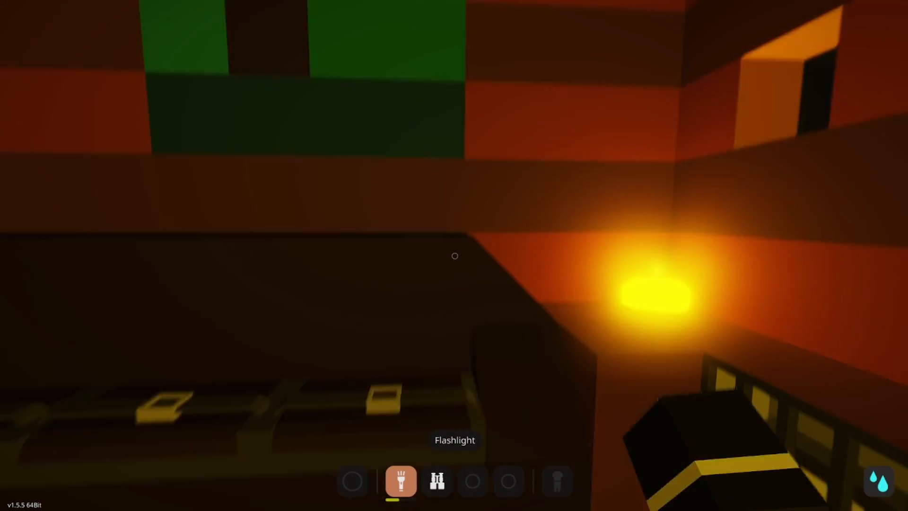
scroll(455, 255, down, 1)
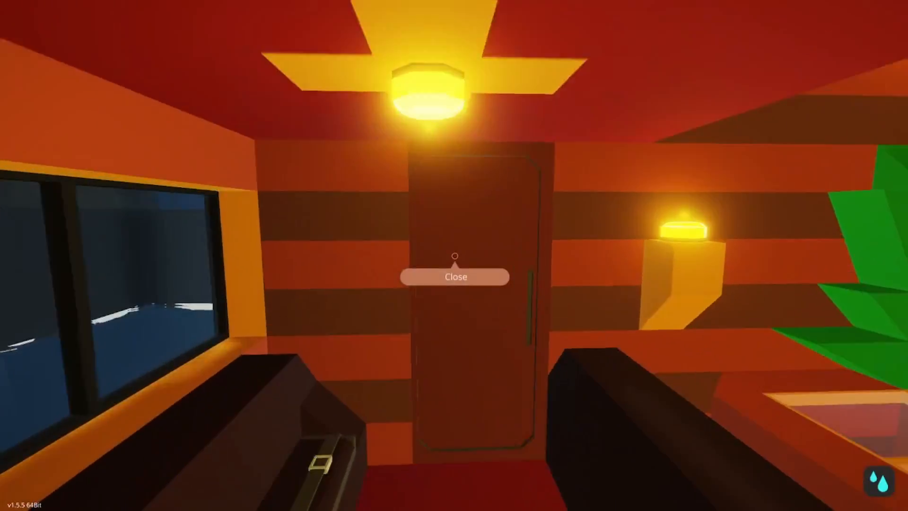
- Open the cabin door to head back through the ship by daylight
key(e)
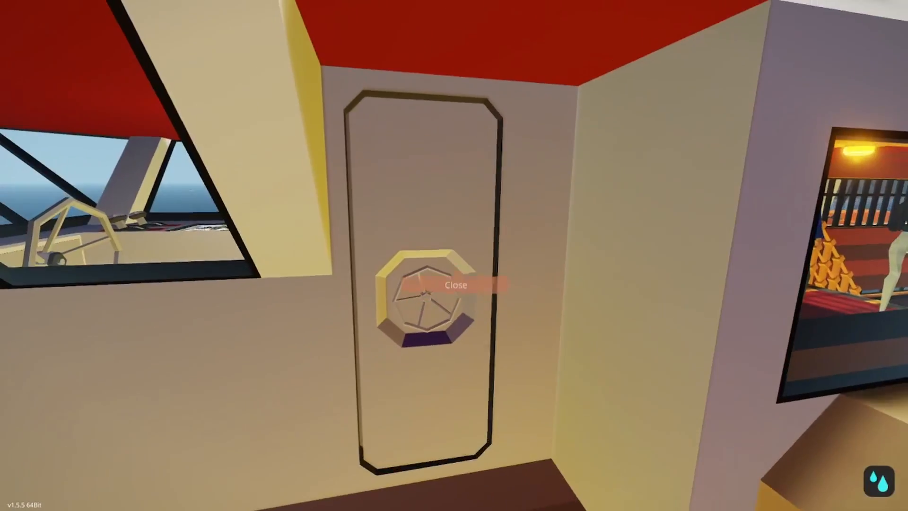
- Enter the sunlit passenger lounge and look up at its chandelier and skylight
click(454, 256)
key(w)
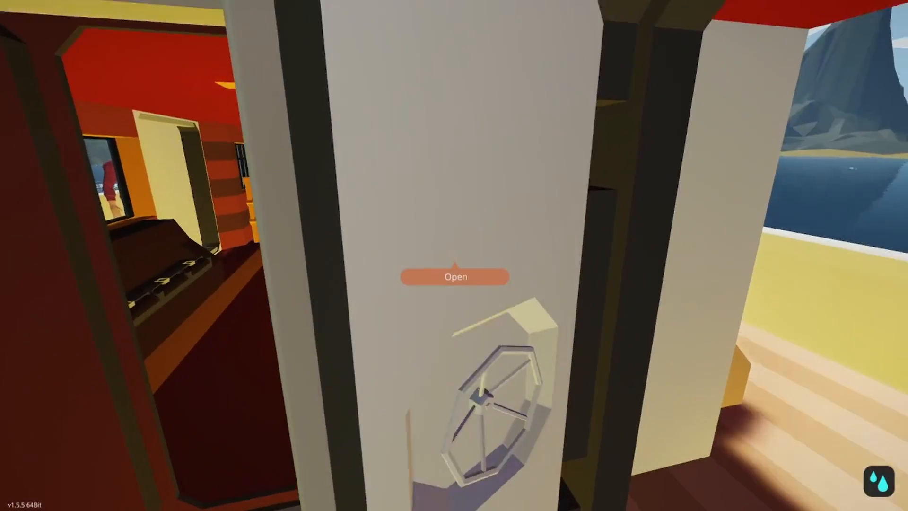
key(w)
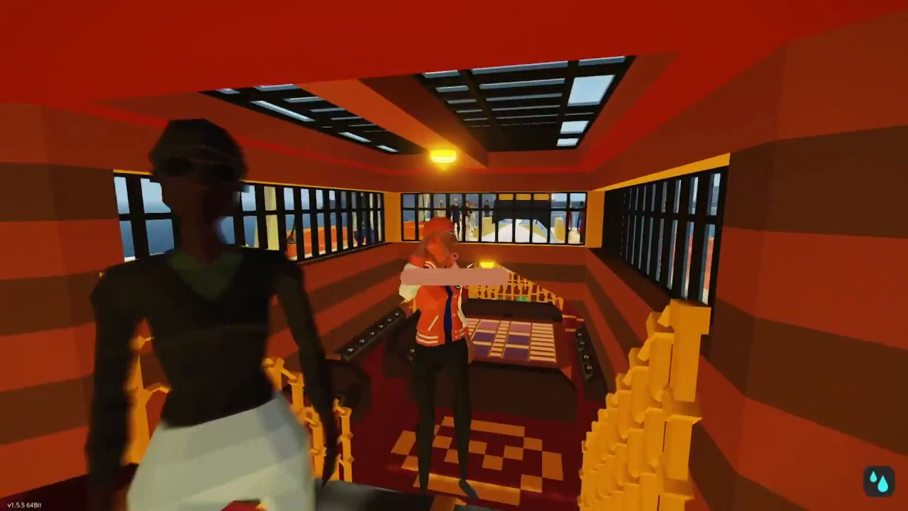
key(w)
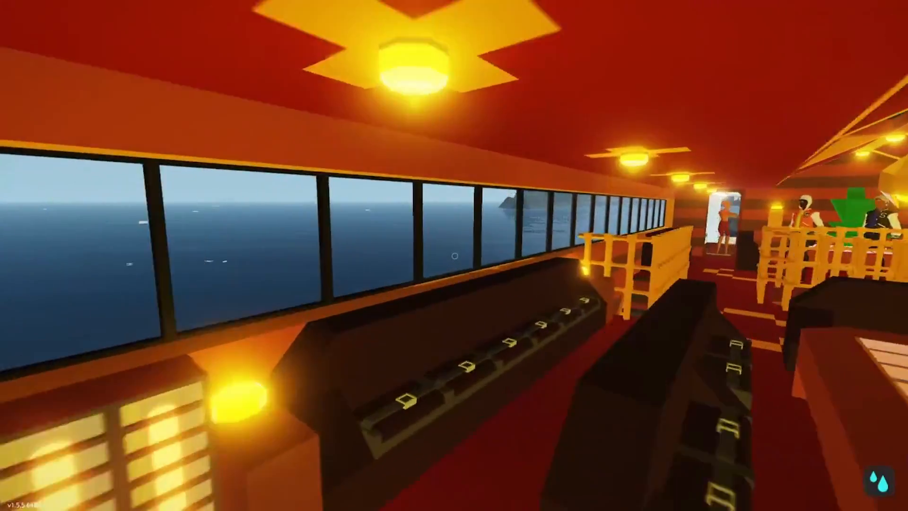
key(w)
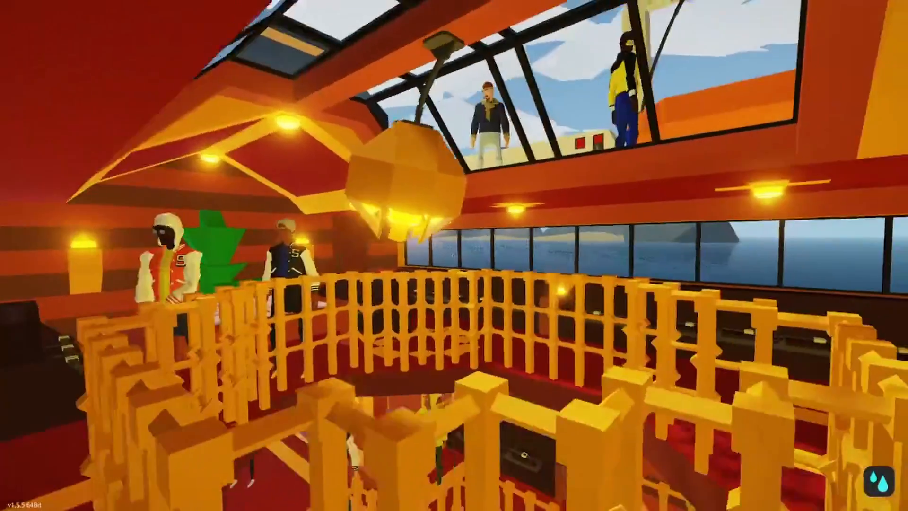